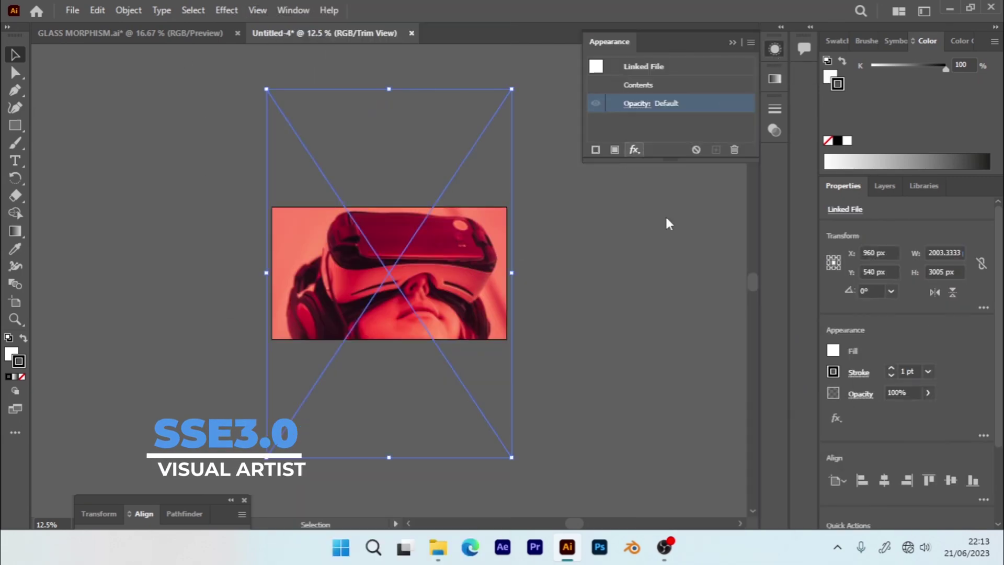
- Give the photo a Frosted Glass distortion and add a centred, resized white rounded card
left_click(634, 149)
left_click(816, 450)
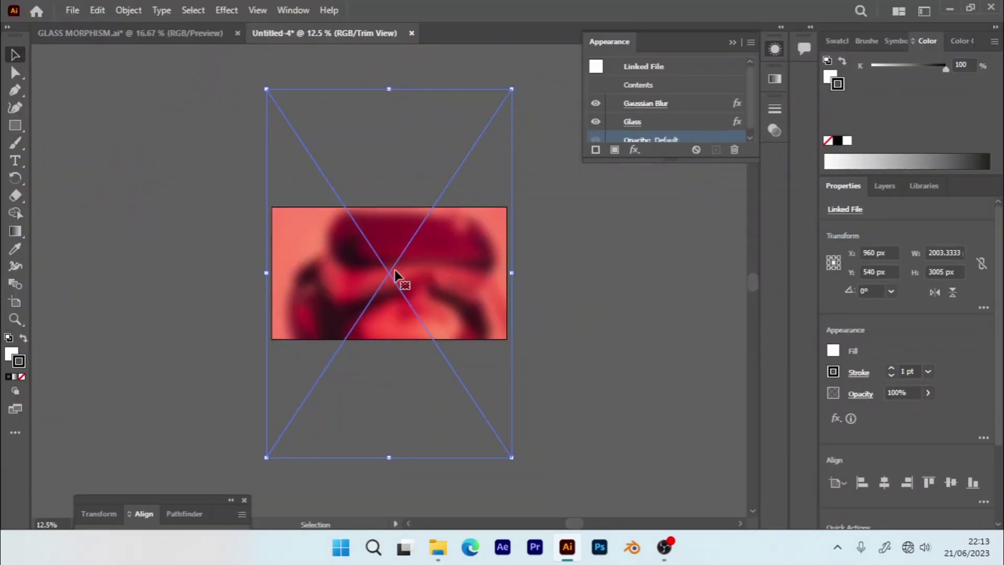
left_click_drag(288, 247, 486, 298)
left_click(570, 297)
left_click(392, 272)
mouse_move(418, 274)
left_mouse_down()
mouse_move(418, 334)
mouse_move(432, 276)
left_mouse_up()
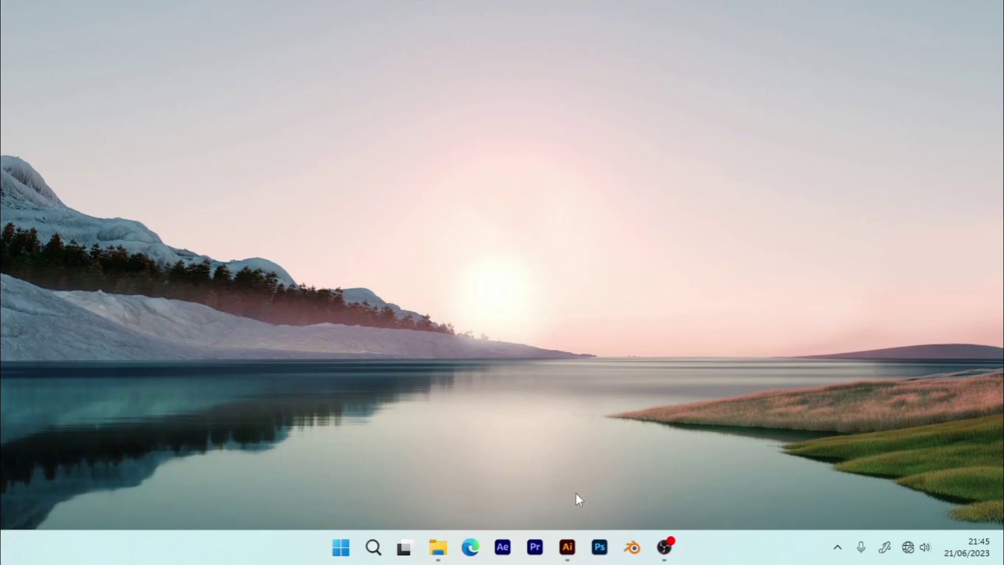
- Create a 1080 x 1920 px portrait document from the Art & Illustration 1920x1080 preset
left_click(568, 547)
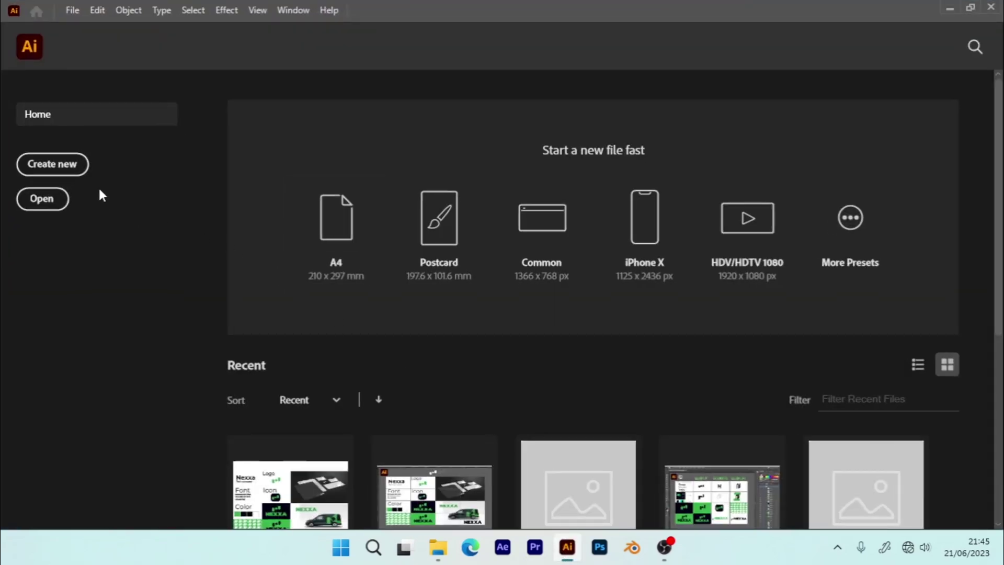
left_click(75, 173)
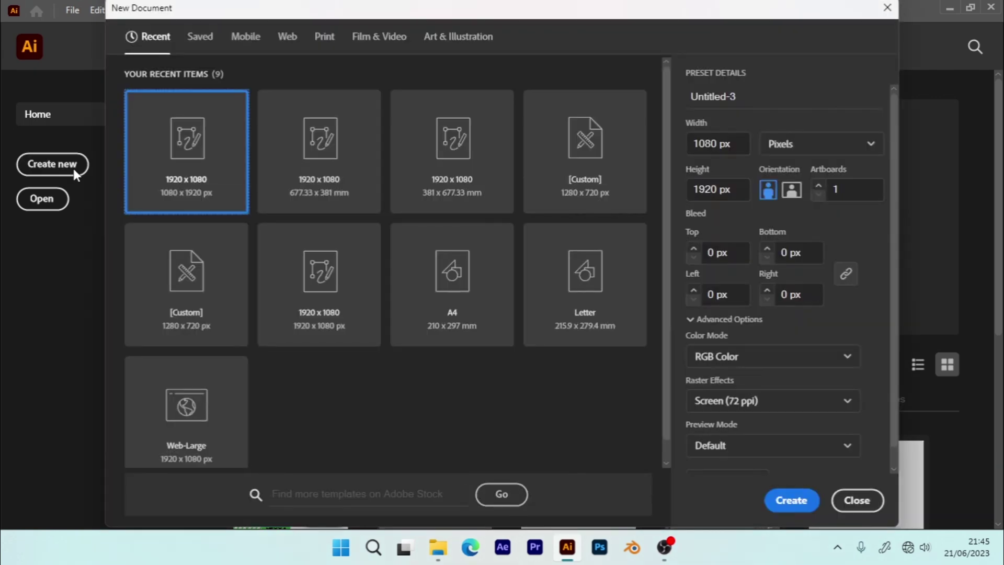
left_click(464, 45)
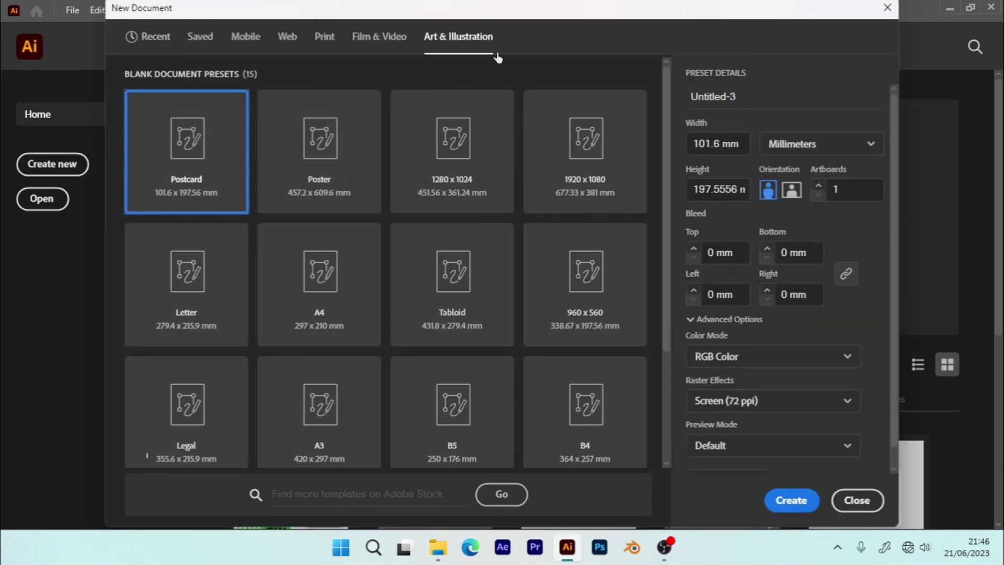
left_click(588, 186)
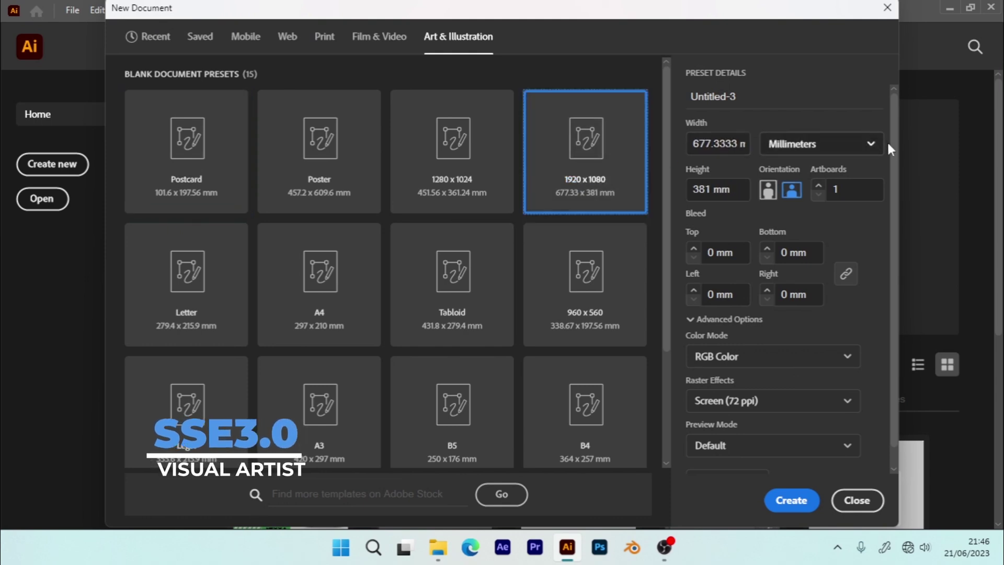
left_click(800, 144)
left_click(782, 171)
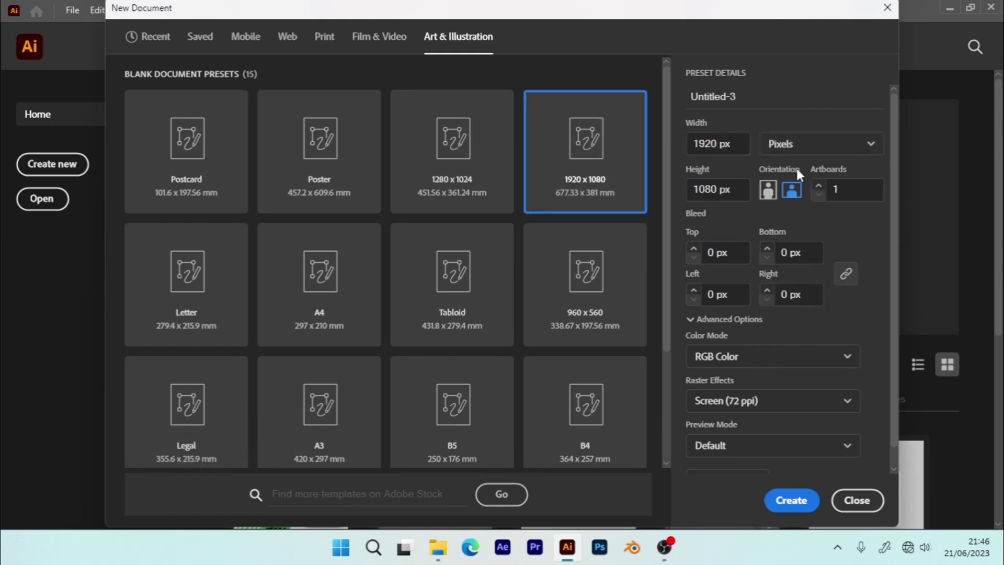
left_click(768, 192)
left_click(780, 501)
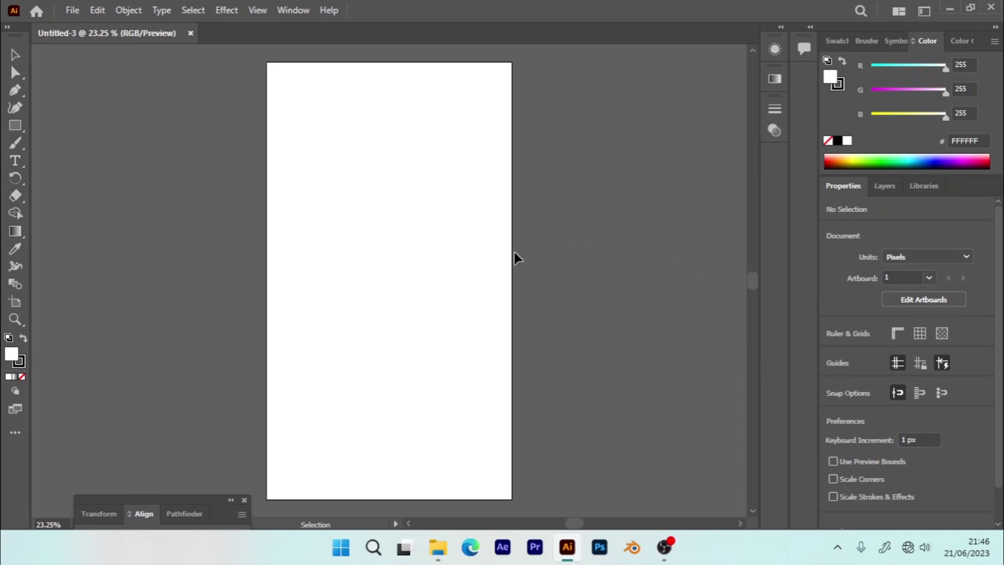
- Drag the VR Girl JPG from File Explorer onto the Untitled-3 artboard
left_click(438, 547)
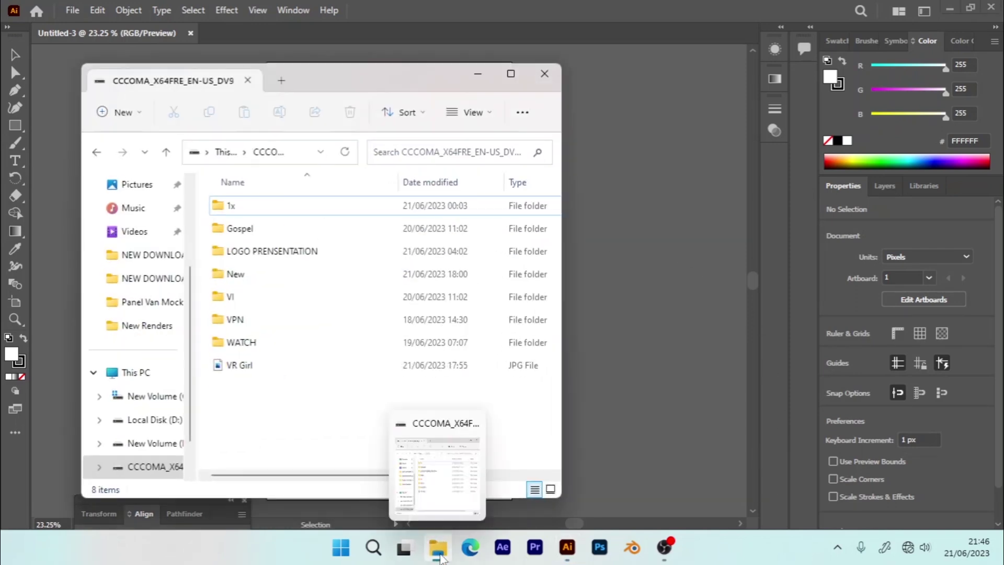
left_click_drag(239, 368, 556, 319)
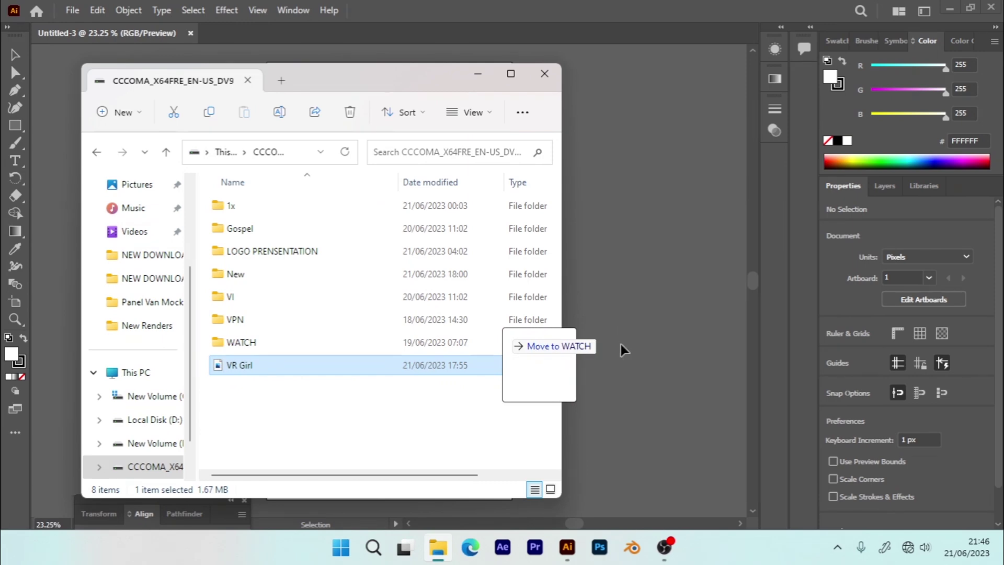
left_click_drag(621, 347, 622, 347)
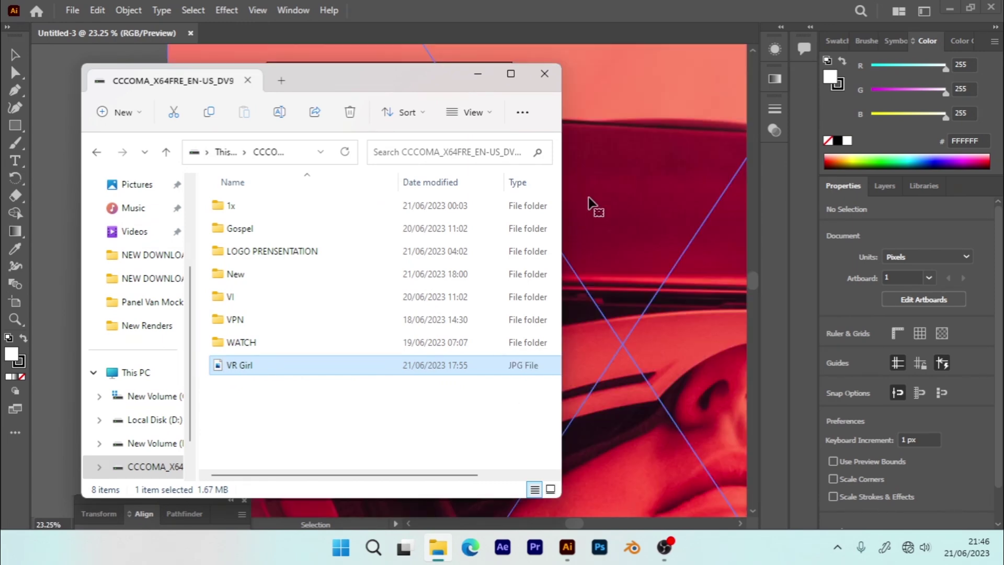
- Scale down the placed VR photo in several passes and move it over the artboard
left_click(476, 72)
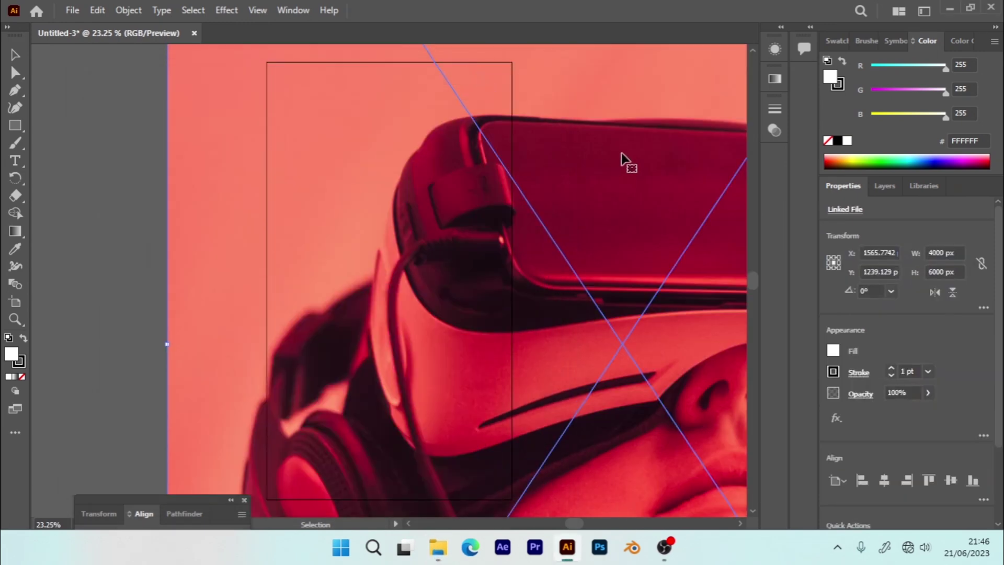
left_click_drag(623, 159, 570, 306)
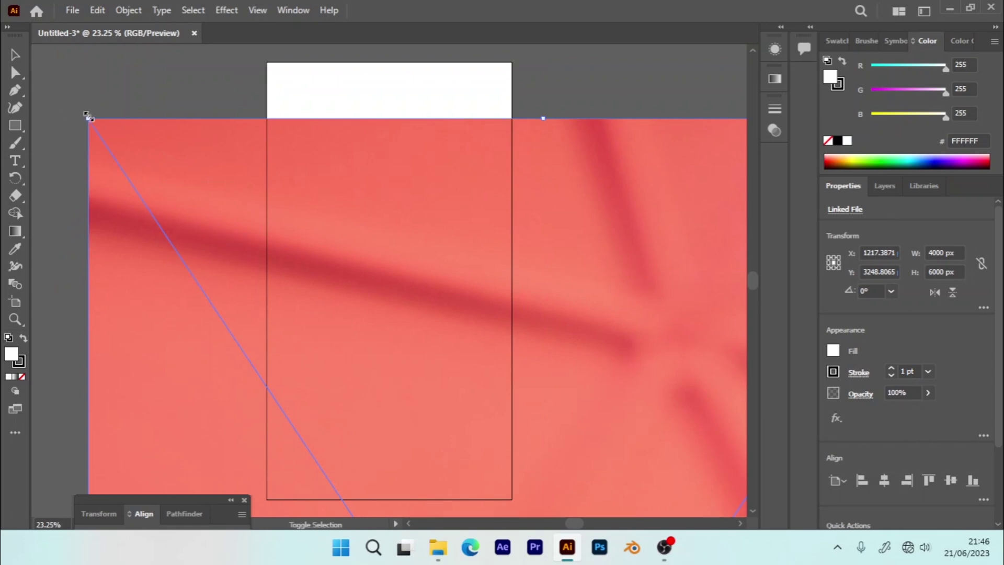
left_click_drag(88, 119, 319, 201)
left_click_drag(599, 469, 532, 99)
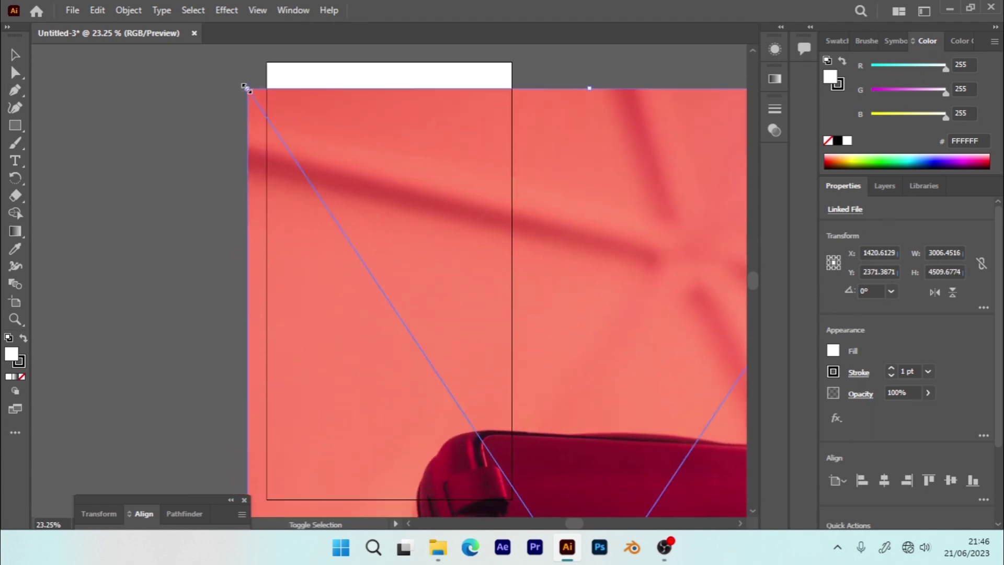
left_click_drag(247, 88, 403, 251)
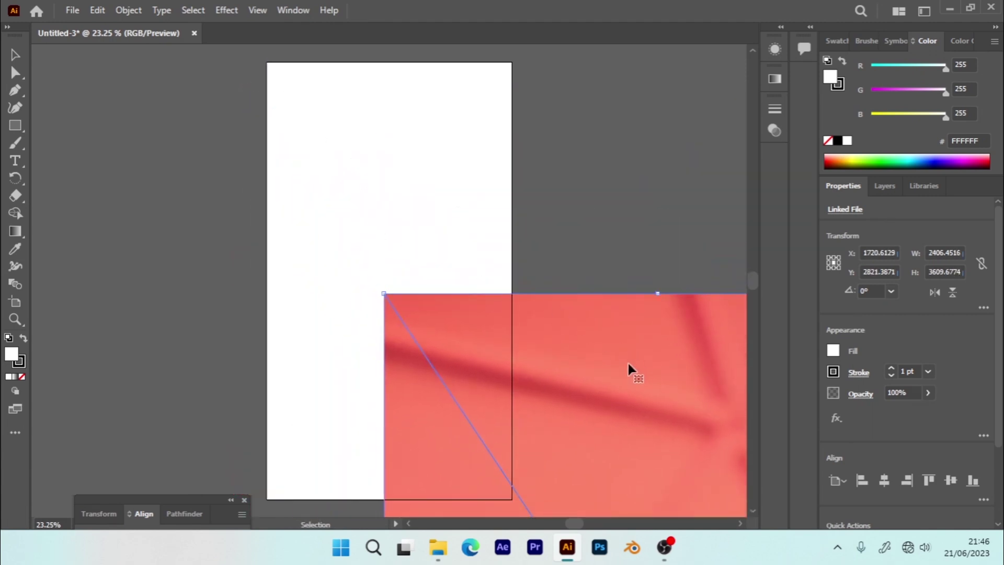
left_click_drag(626, 362, 463, 110)
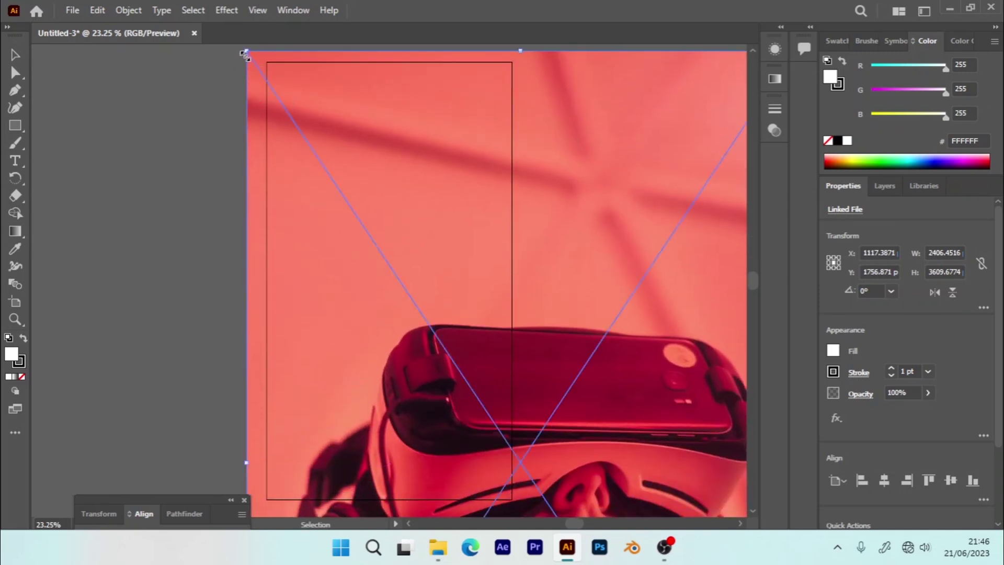
left_click_drag(244, 54, 398, 279)
left_click_drag(566, 287, 497, 139)
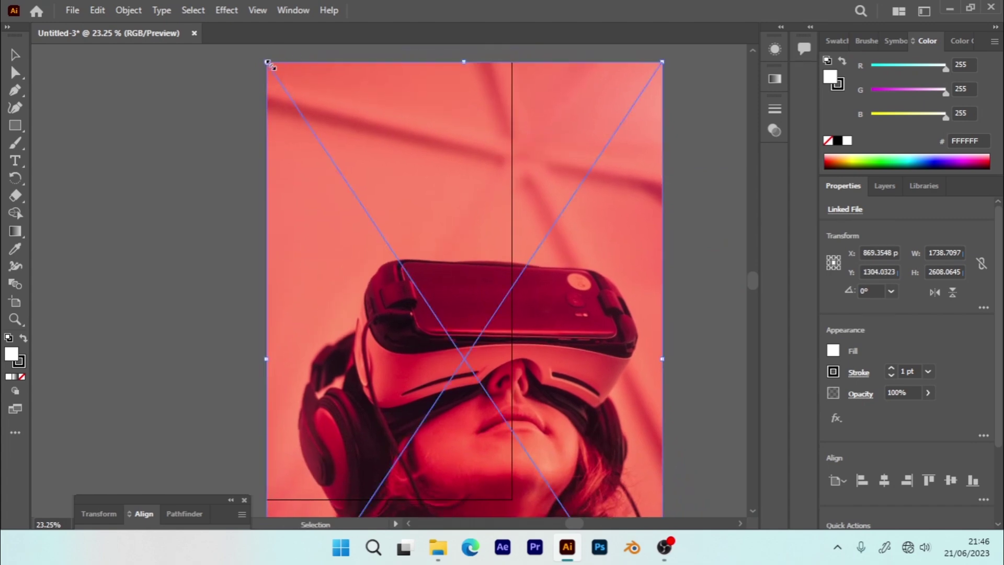
- Fit the photo to the artboard's full width, trimming its top to leave a white strip
left_click_drag(267, 62, 372, 182)
left_click_drag(550, 268, 476, 159)
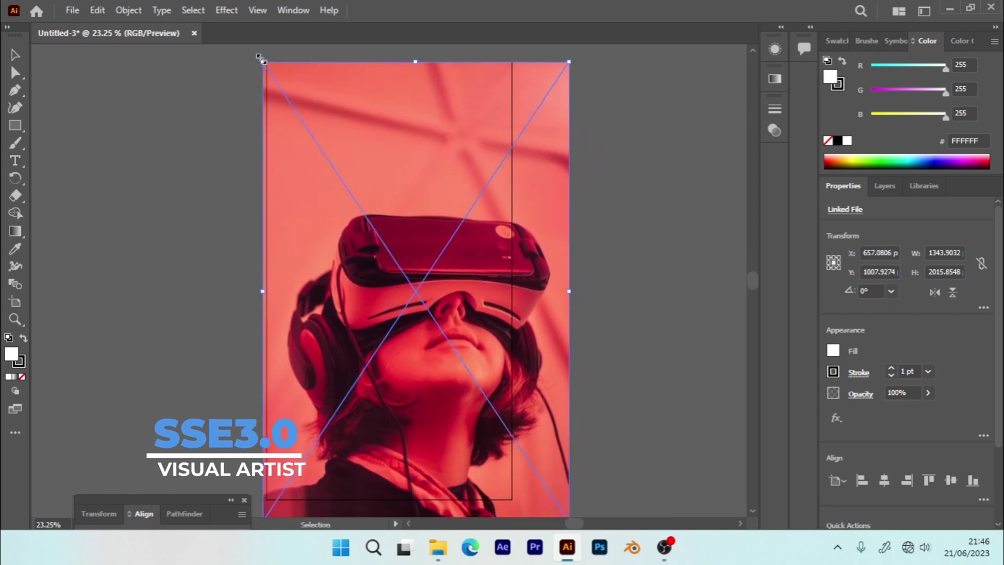
left_click_drag(263, 63, 355, 161)
left_click_drag(486, 257, 396, 120)
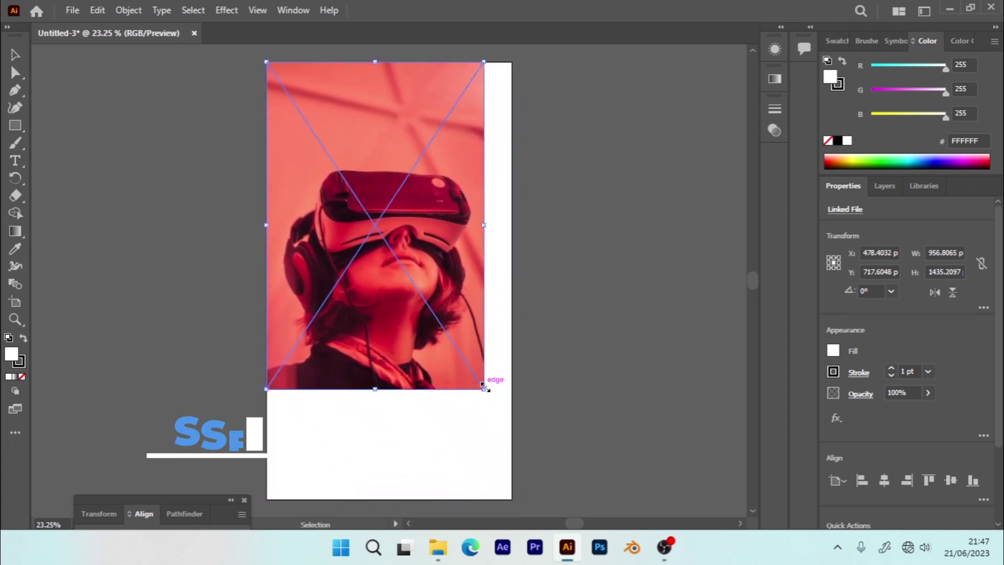
left_click_drag(484, 389, 512, 499)
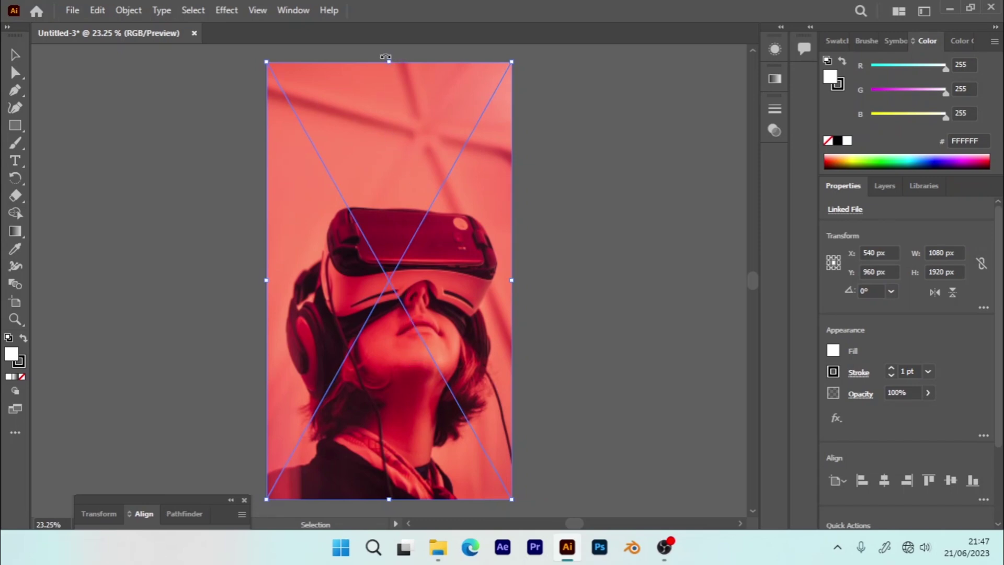
left_click_drag(390, 63, 388, 85)
- Pull the artboard's top edge down to the photo, making it 1080 x 1816.35 px
left_click(157, 162)
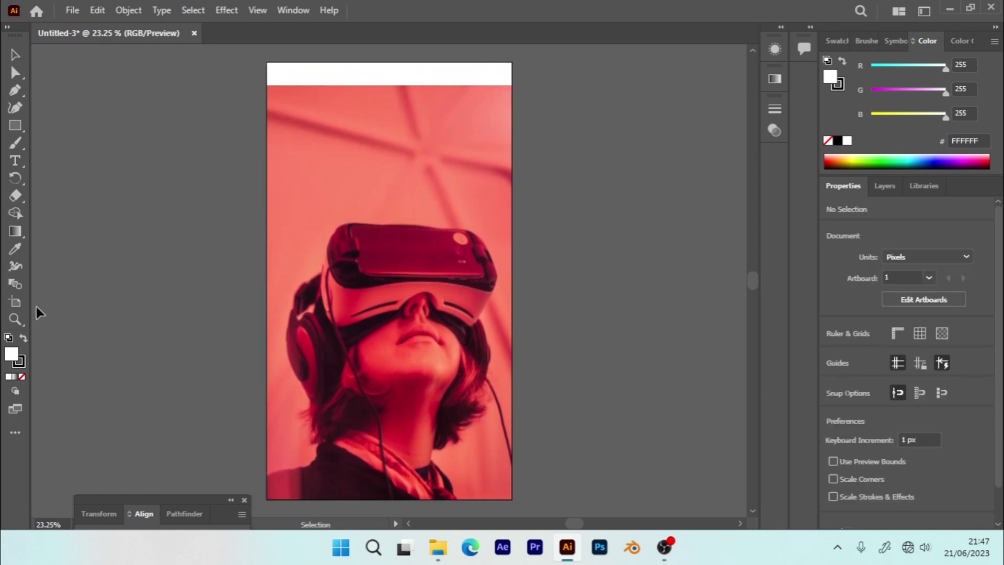
left_click(15, 303)
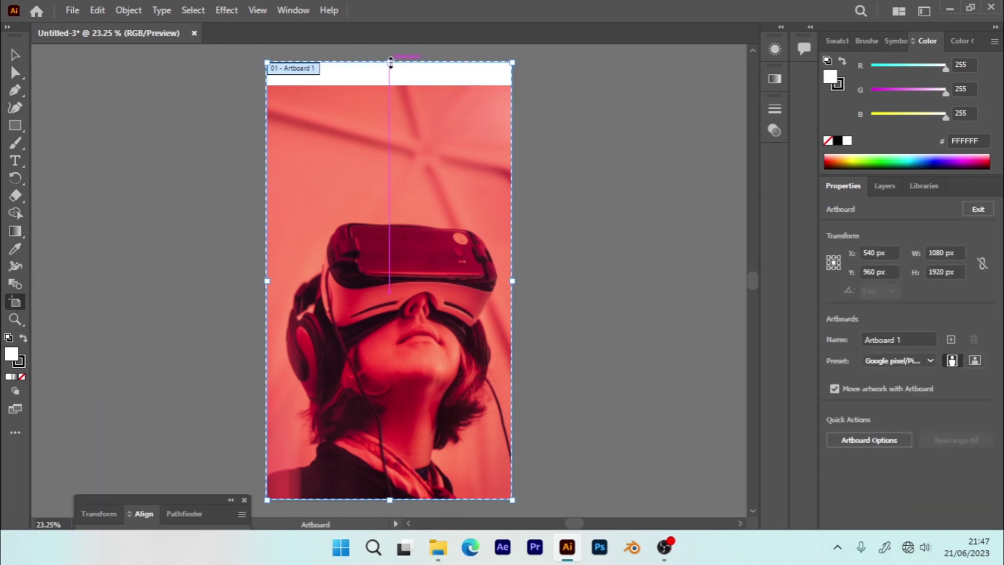
left_click_drag(390, 62, 390, 85)
left_click(23, 58)
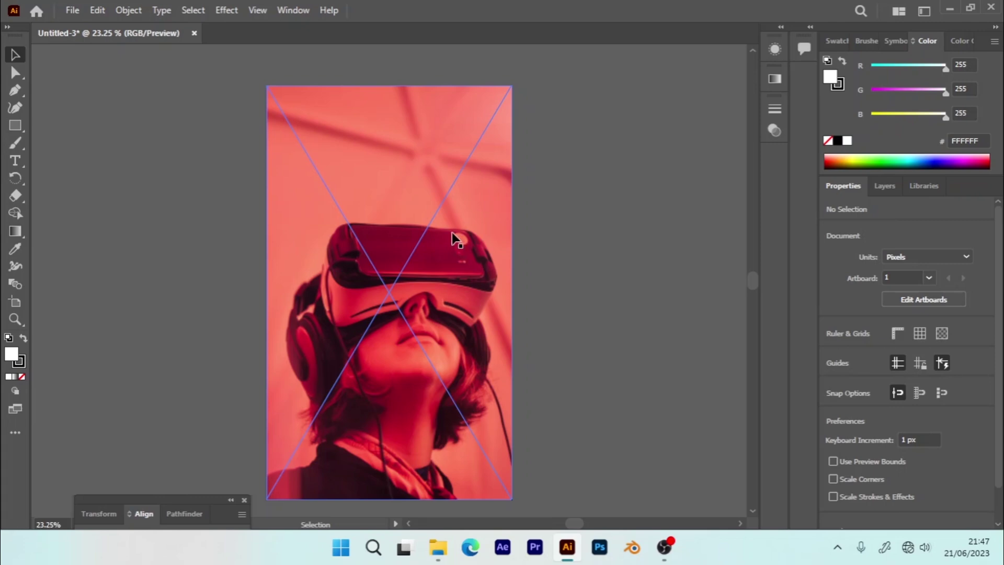
- Alt-drag a duplicate of the VR photo over the original, reselect it, and open the Window menu
left_click(451, 234)
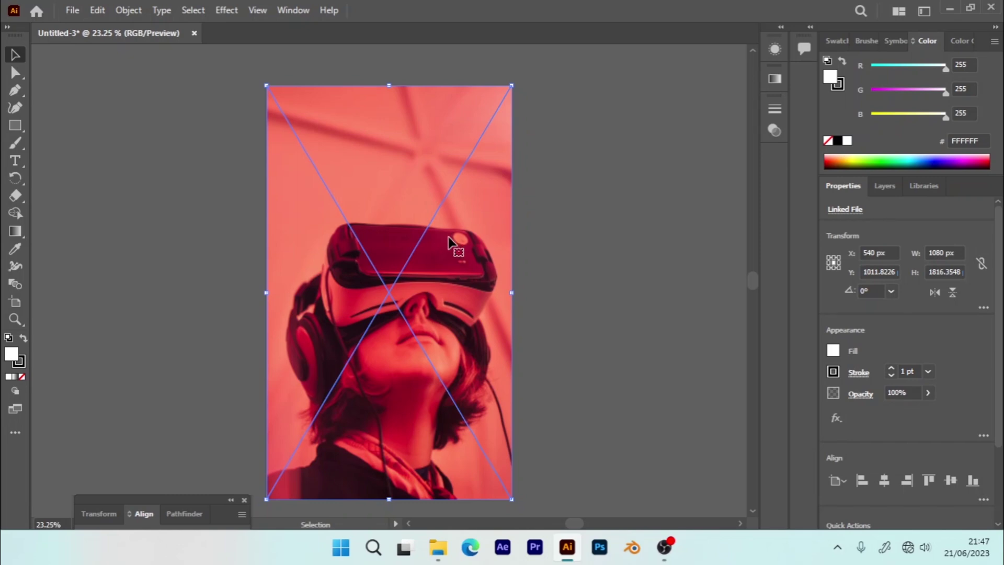
key("alt")
left_click_drag(443, 202, 393, 215)
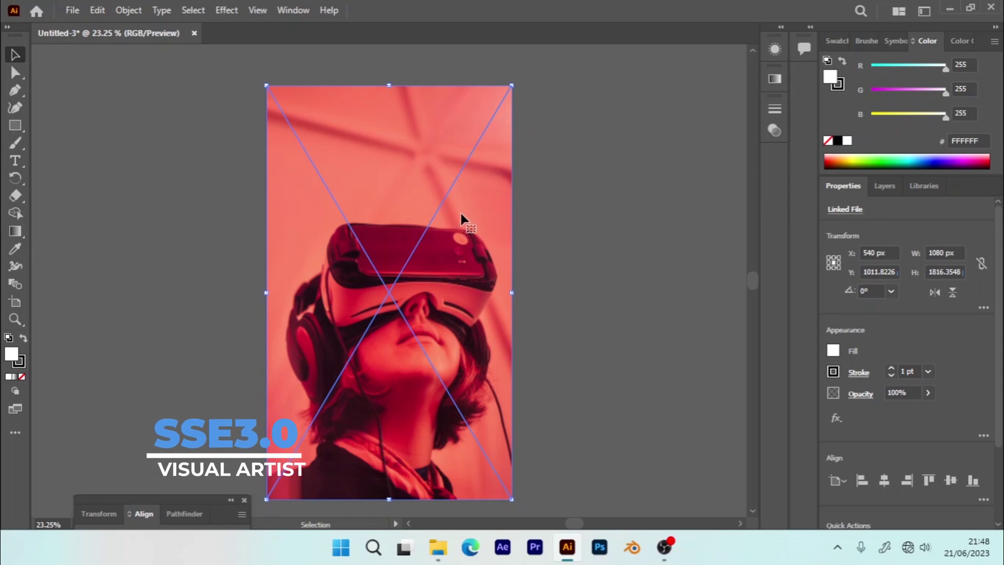
left_click(576, 204)
left_click(450, 259)
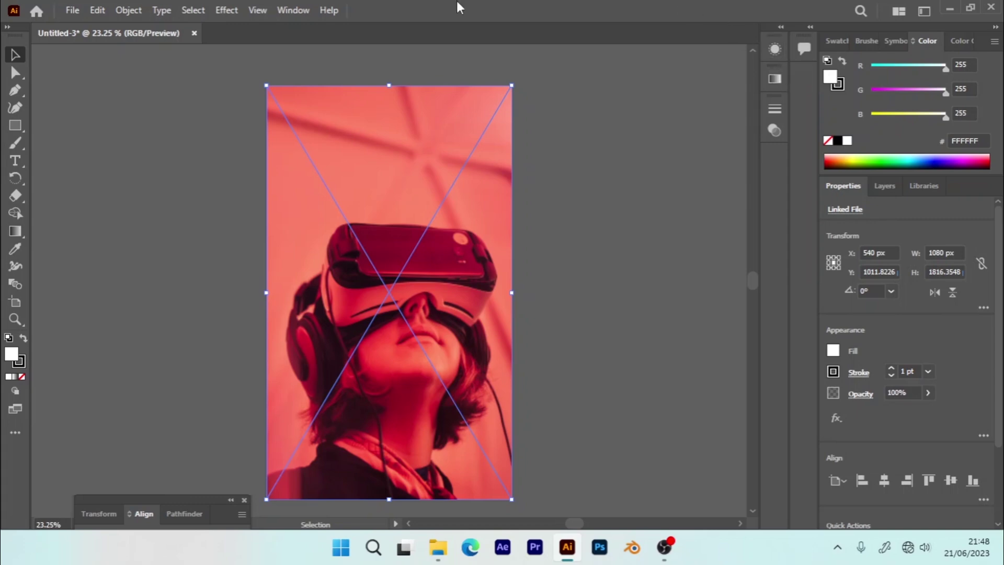
left_click(300, 6)
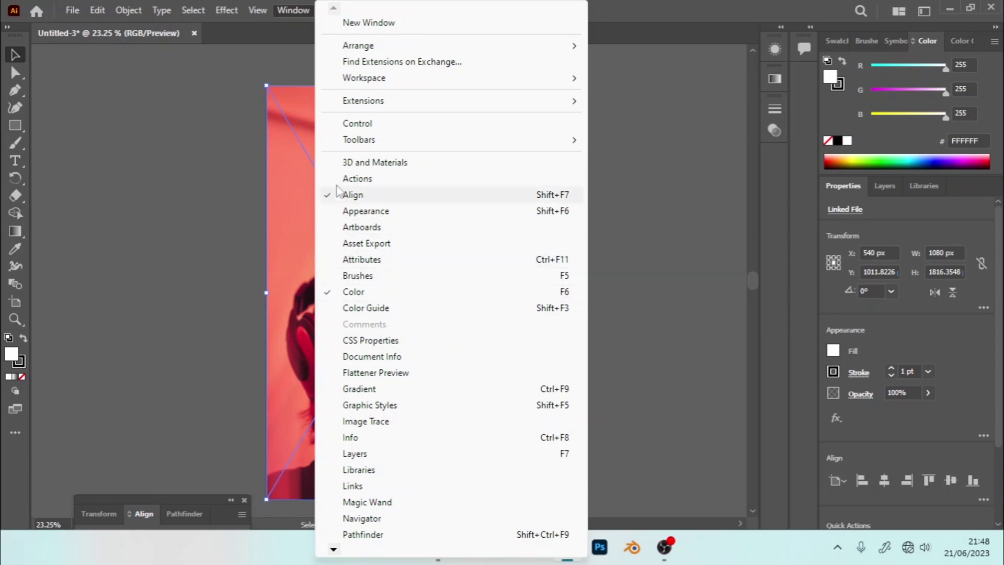
- Open the photo's Appearance panel and choose Blur > Gaussian Blur from its fx menu
left_click(632, 155)
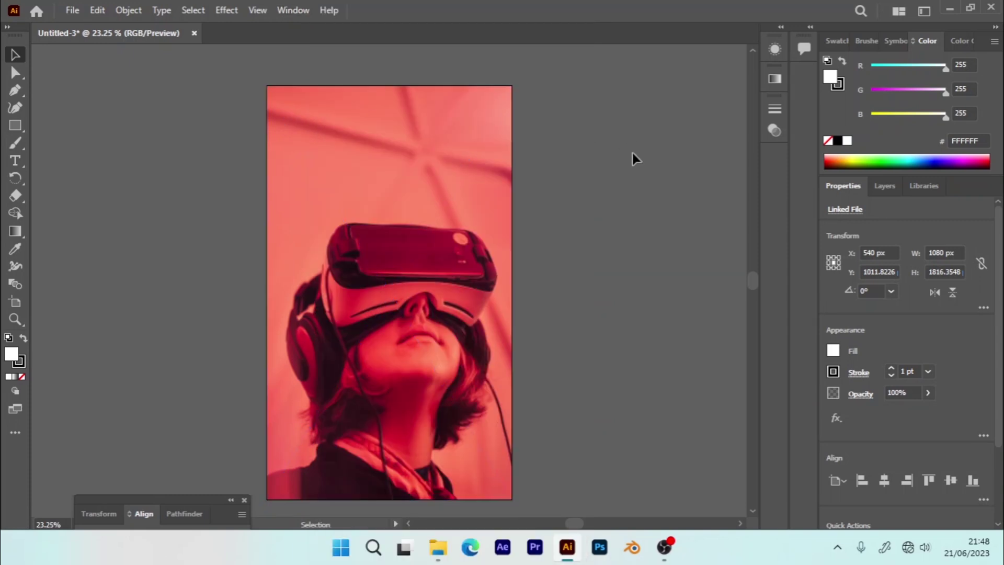
left_click(450, 301)
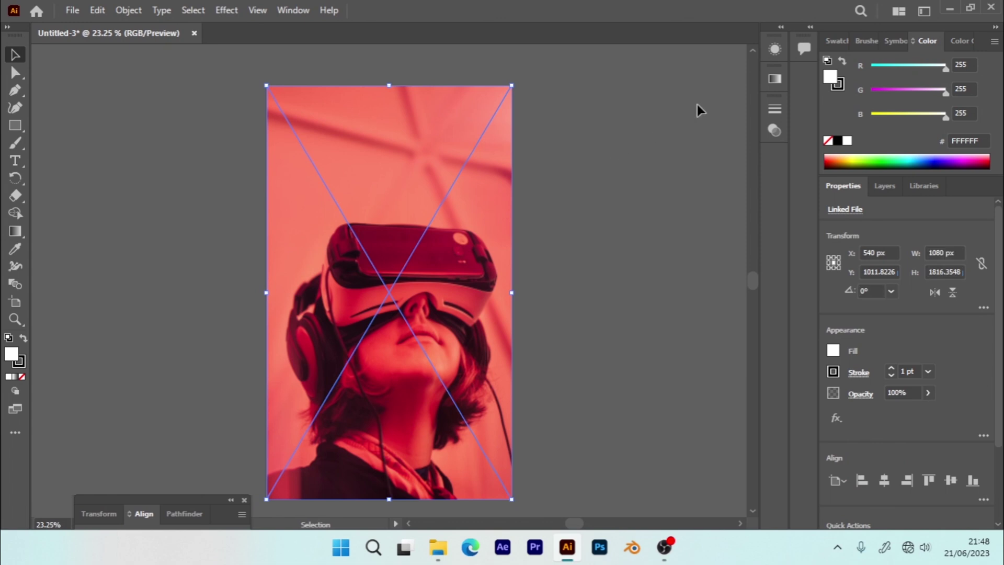
left_click(774, 51)
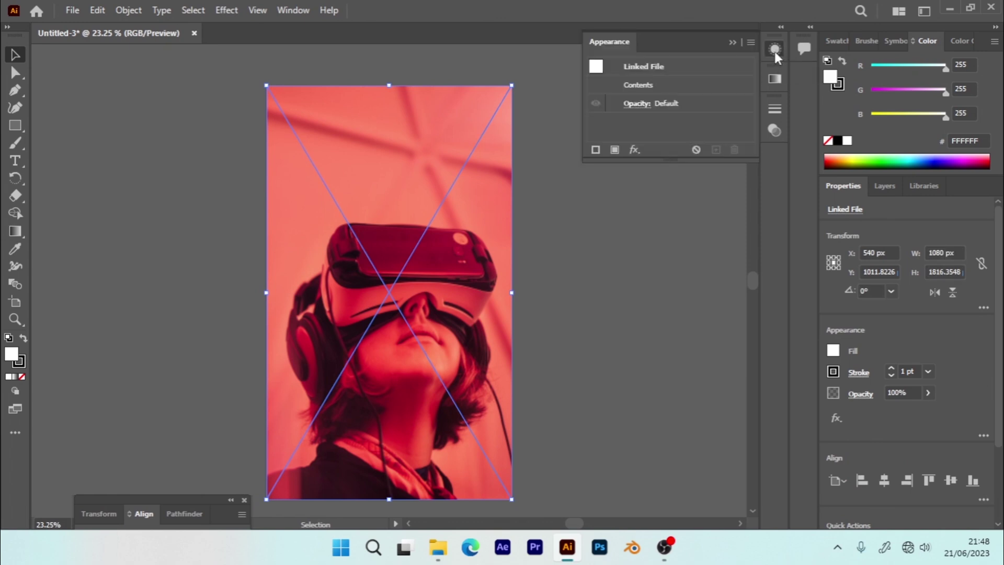
left_click(638, 151)
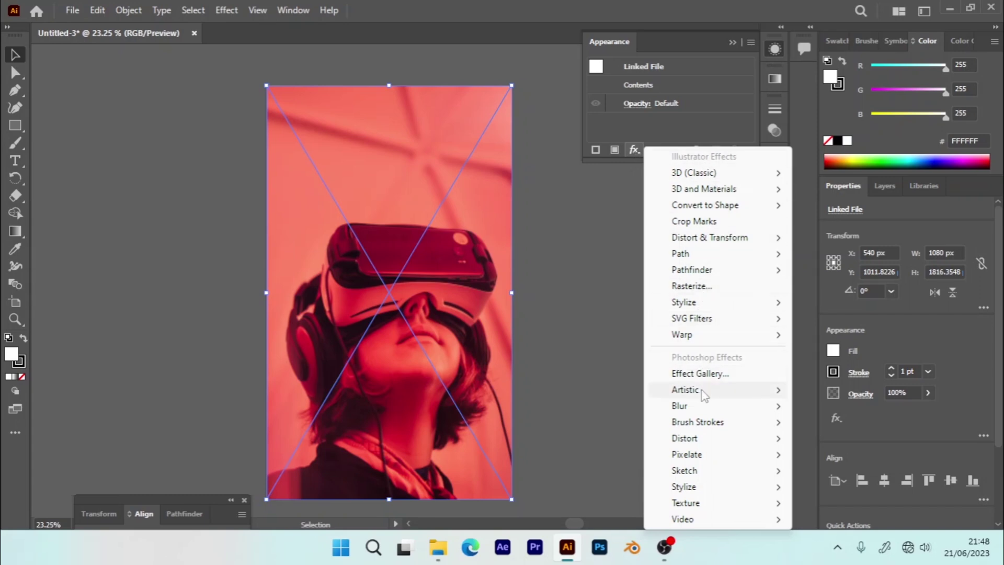
mouse_move(772, 412)
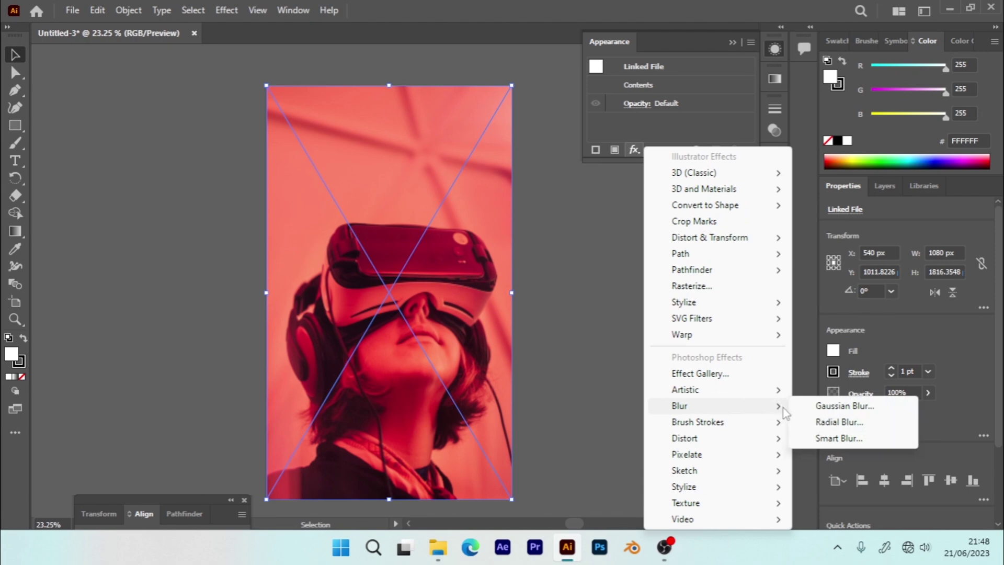
left_click(800, 406)
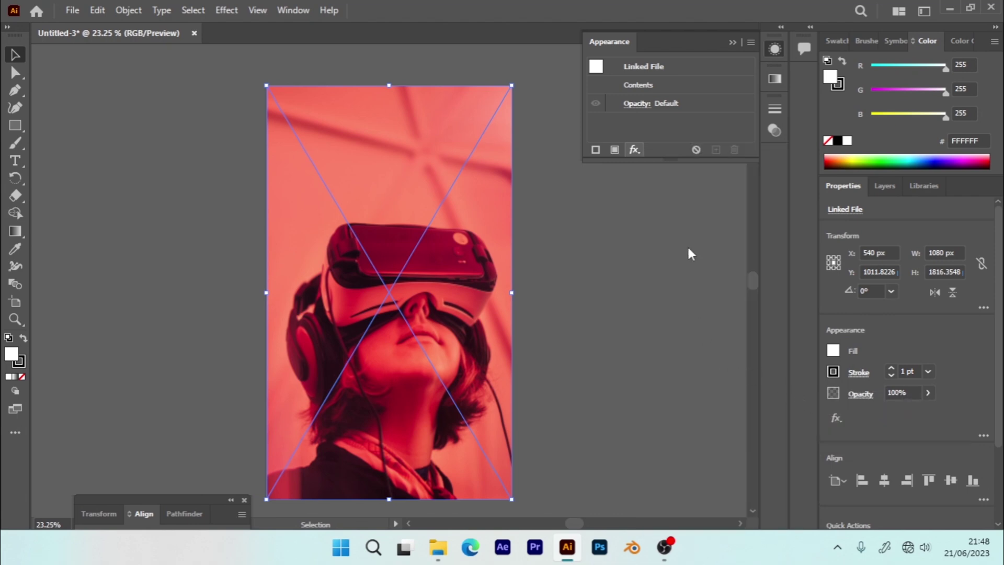
- Set the Gaussian Blur radius to 40 pixels and apply it to the photo
key("ctrl+alt+shift+e")
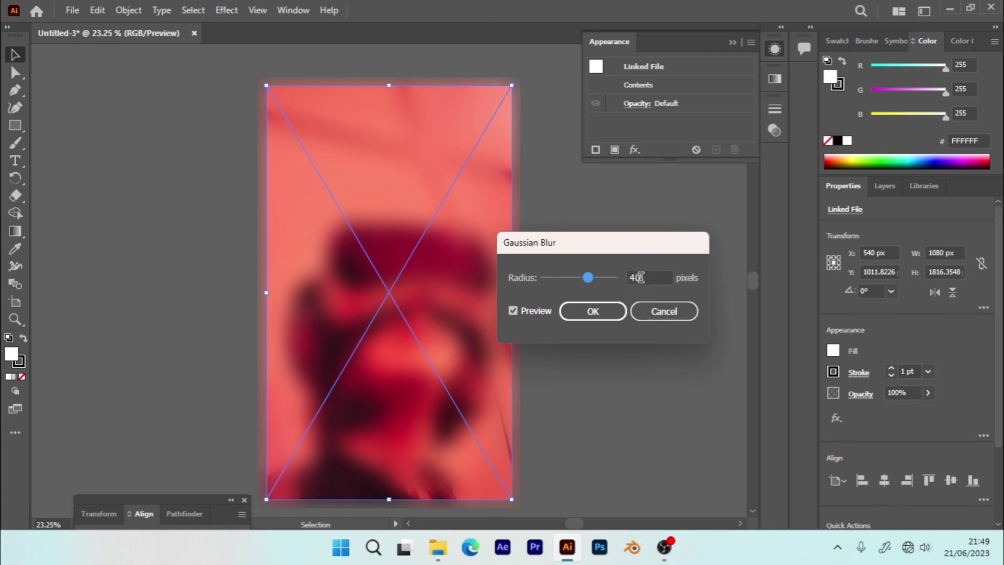
left_click_drag(588, 277, 585, 277)
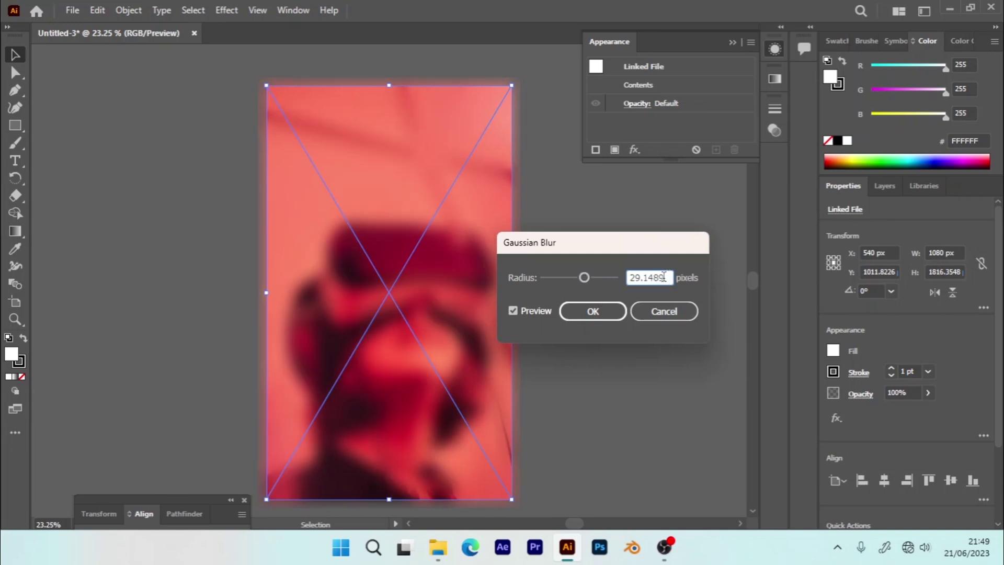
left_click_drag(664, 278, 599, 272)
type("40")
left_click(596, 313)
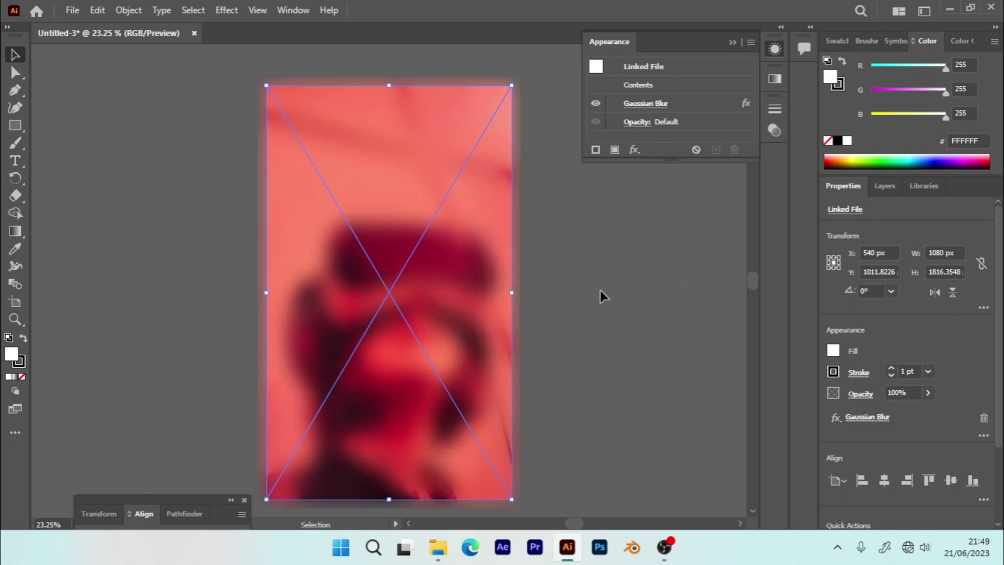
- Close the Appearance panel and turn on View > Trim View
left_click(734, 42)
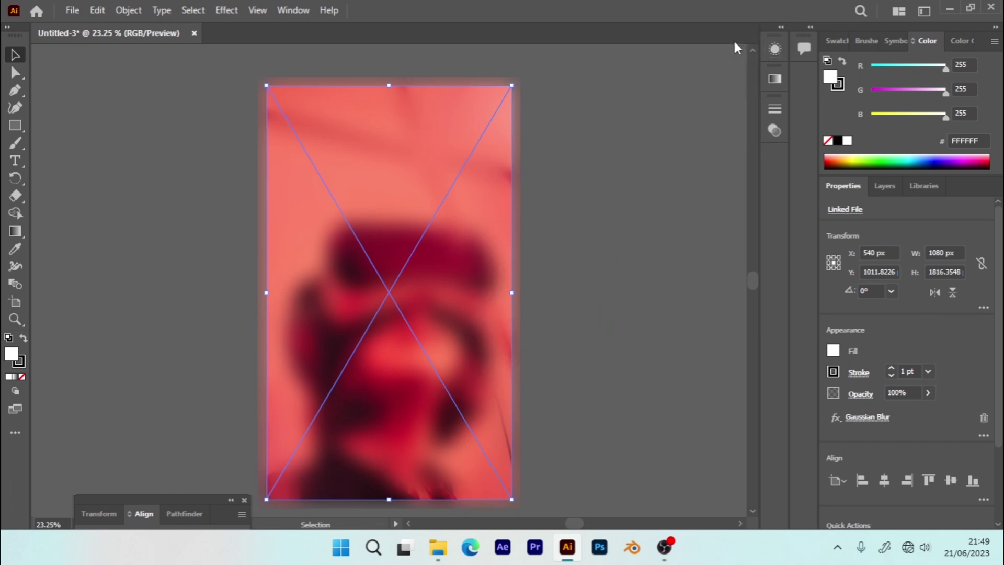
left_click(256, 10)
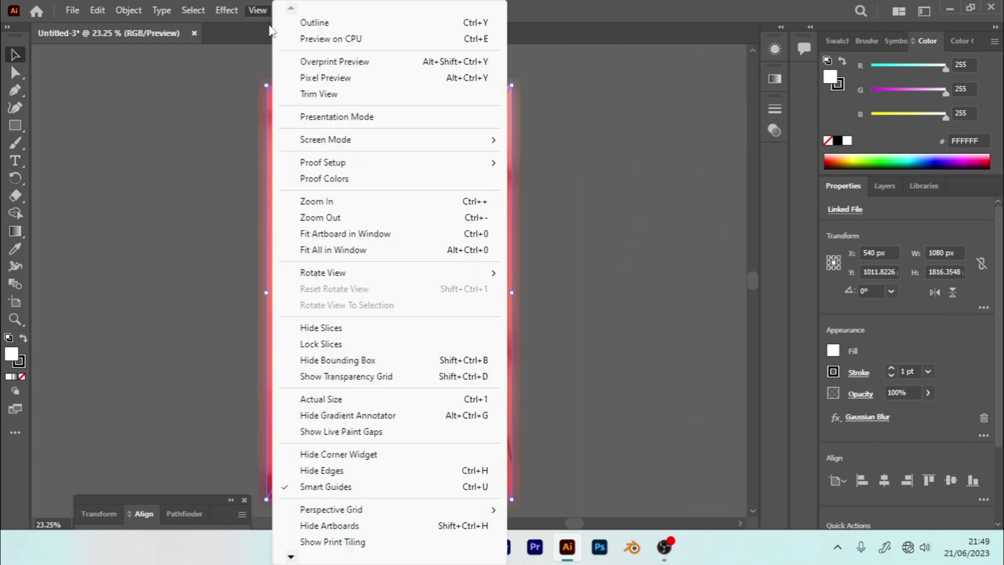
left_click(323, 94)
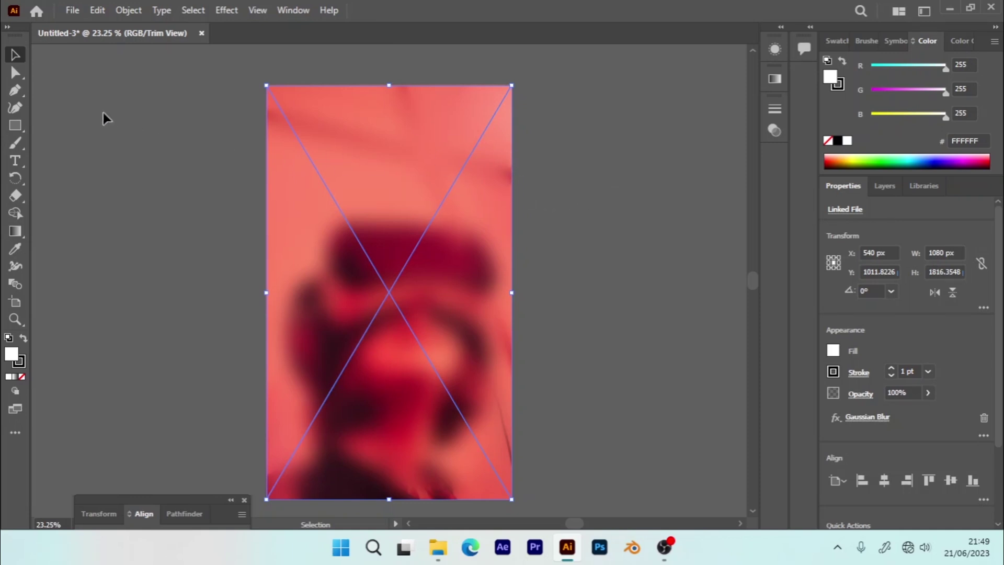
- Draw a white rectangle across the middle of the blurred photo and nudge it into place
left_click(15, 126)
left_click(15, 54)
left_click(61, 108)
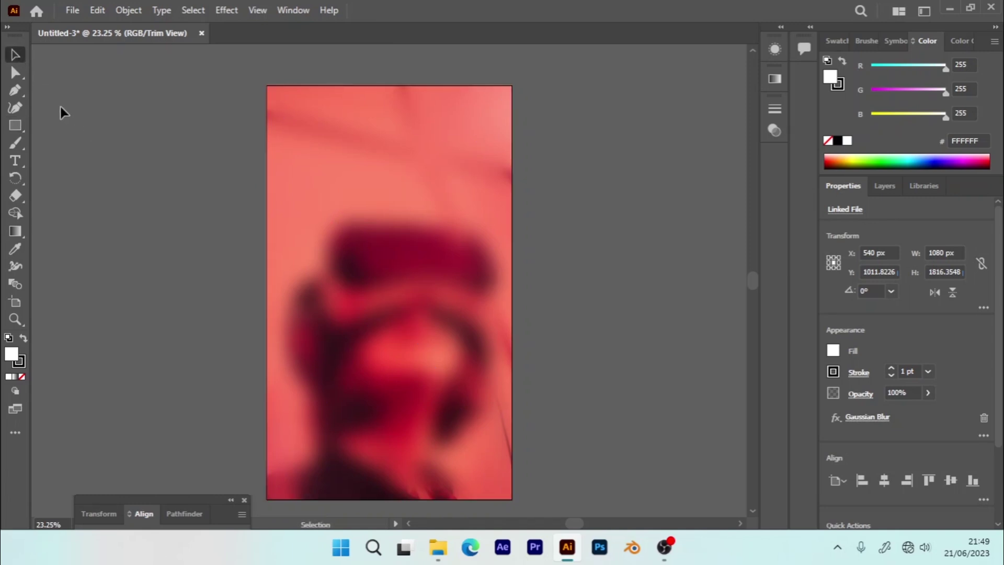
left_click(15, 126)
left_click_drag(324, 240, 496, 314)
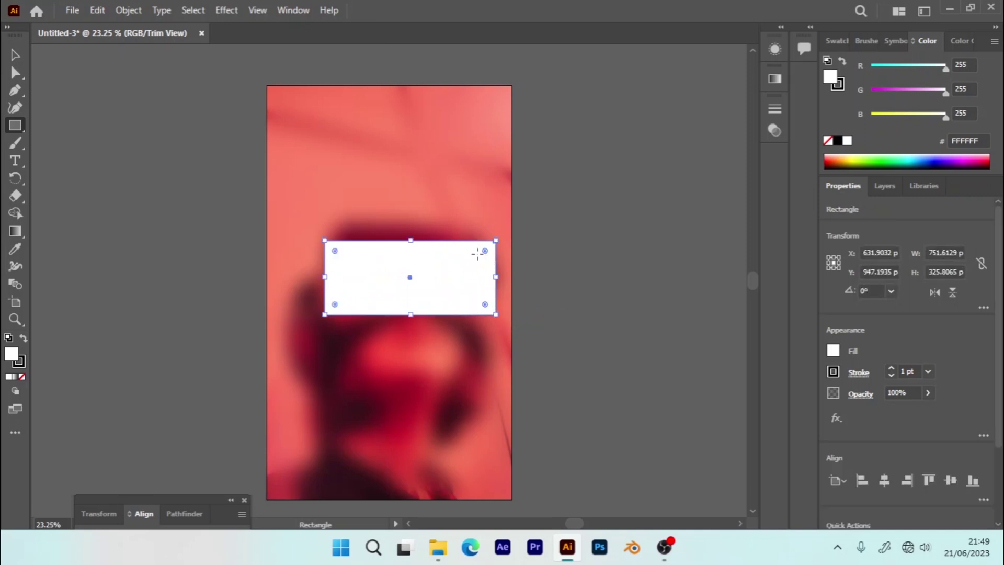
left_click(17, 53)
left_click_drag(423, 279, 411, 283)
- Round all four corners of the rectangle and Alt-drag a copy higher up
left_click(15, 74)
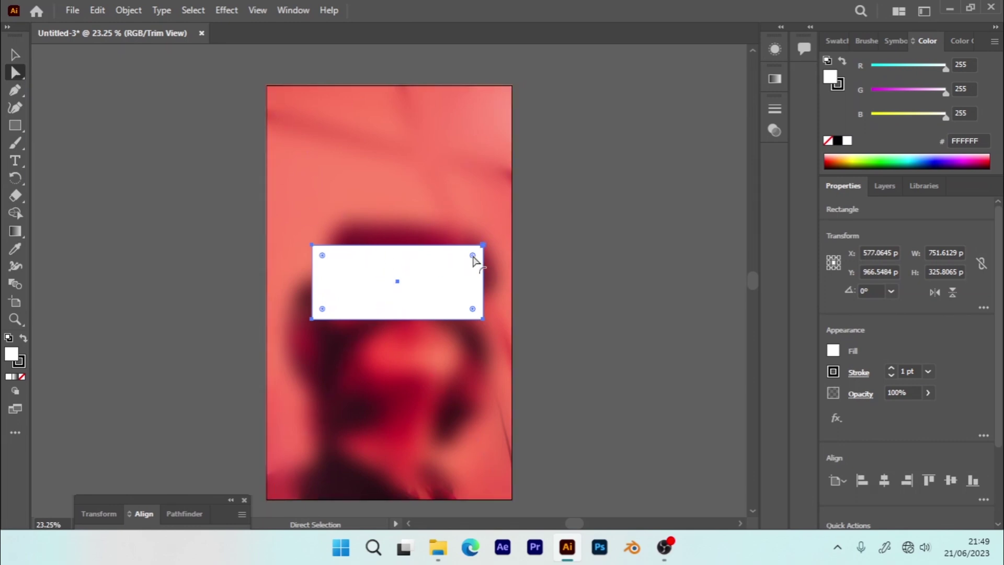
left_click_drag(473, 256, 465, 263)
left_click(15, 54)
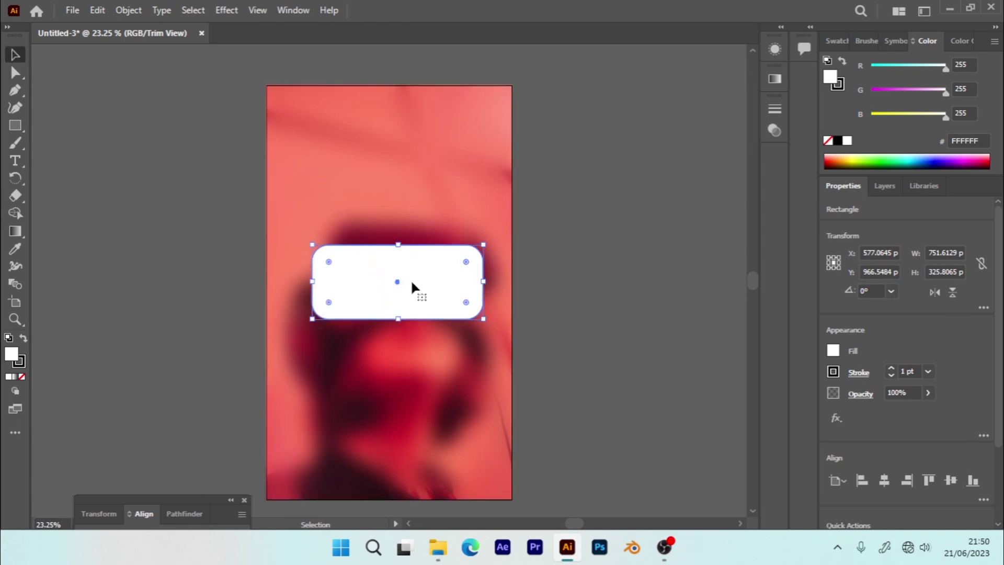
left_click_drag(413, 277, 412, 126)
- Select the blurred VR photo and the lower rounded rectangle, then apply Make Clipping Mask
left_click(432, 281)
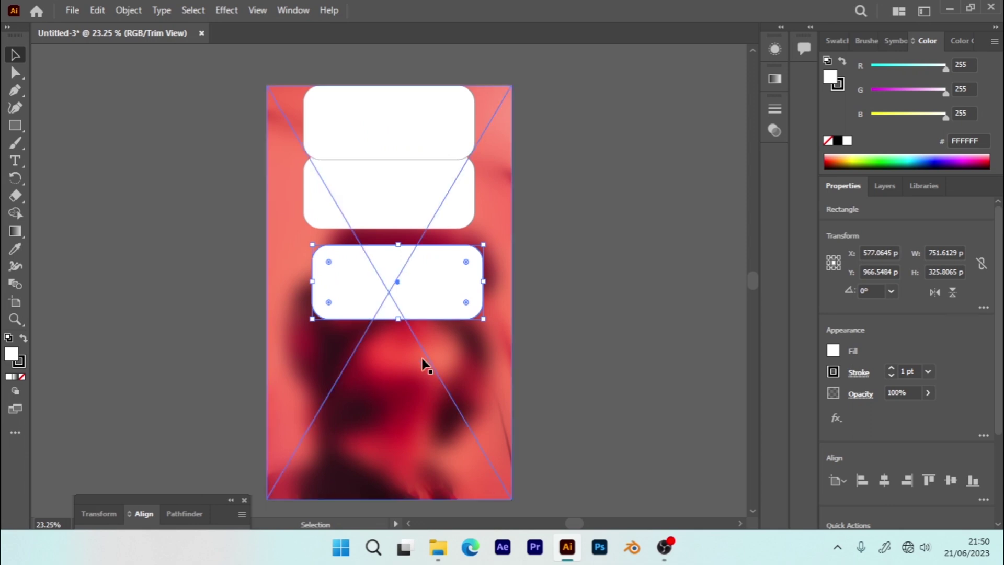
left_click(392, 418)
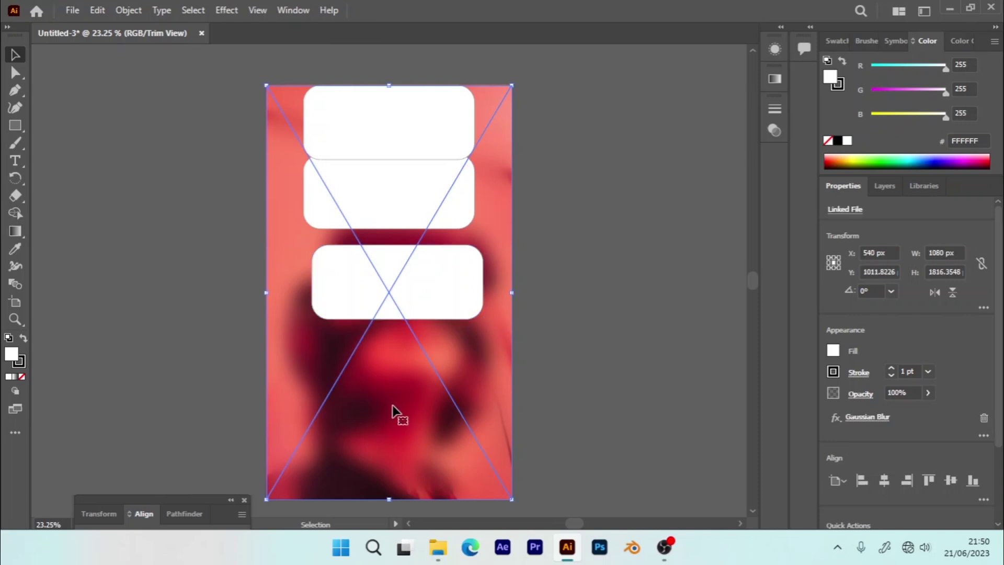
left_click(424, 292, "shift")
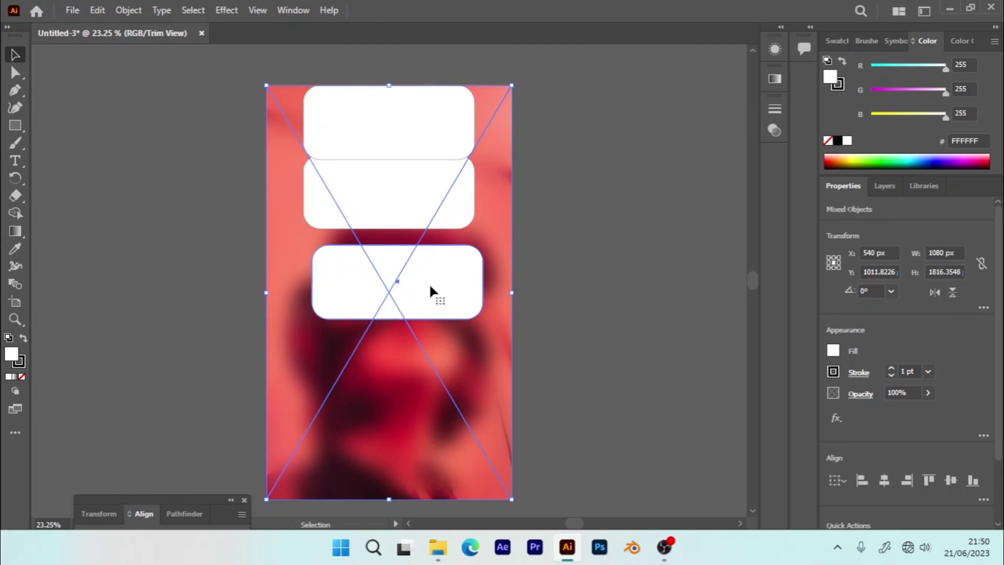
right_click(429, 285)
left_click(526, 177)
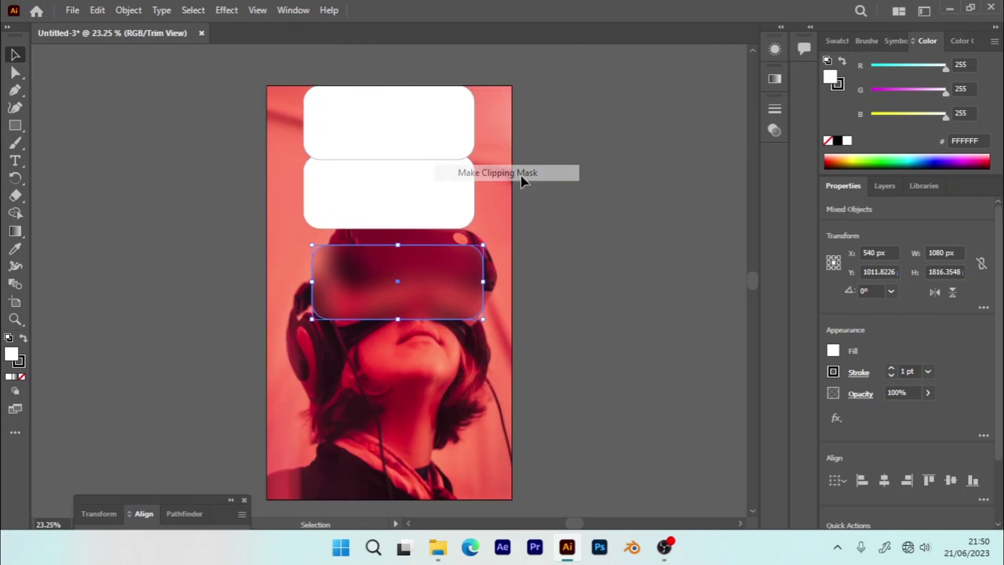
left_click(562, 235)
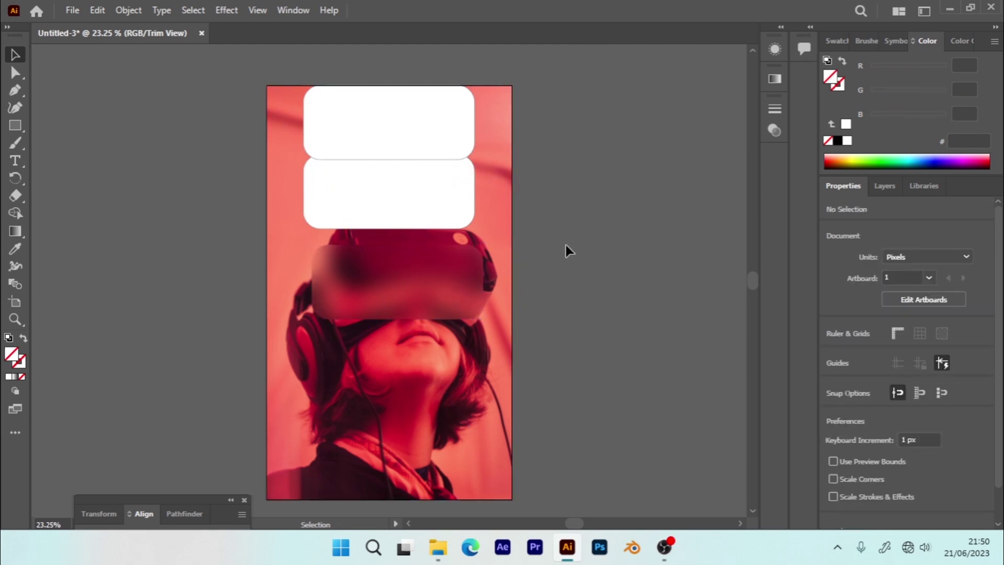
- Select the clipped blurred card and show the Distort effects from the Appearance panel's fx menu
left_click(454, 285)
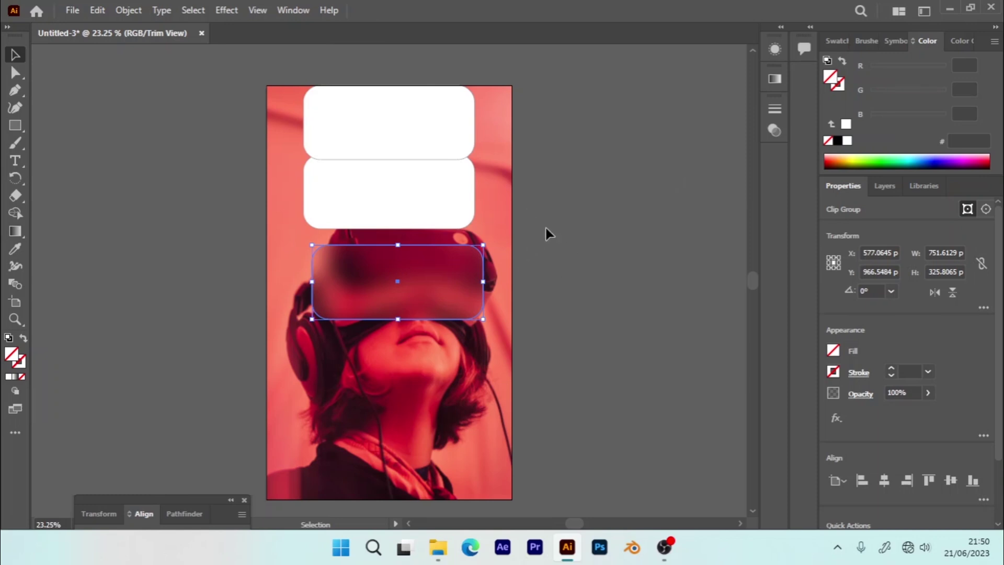
left_click(774, 51)
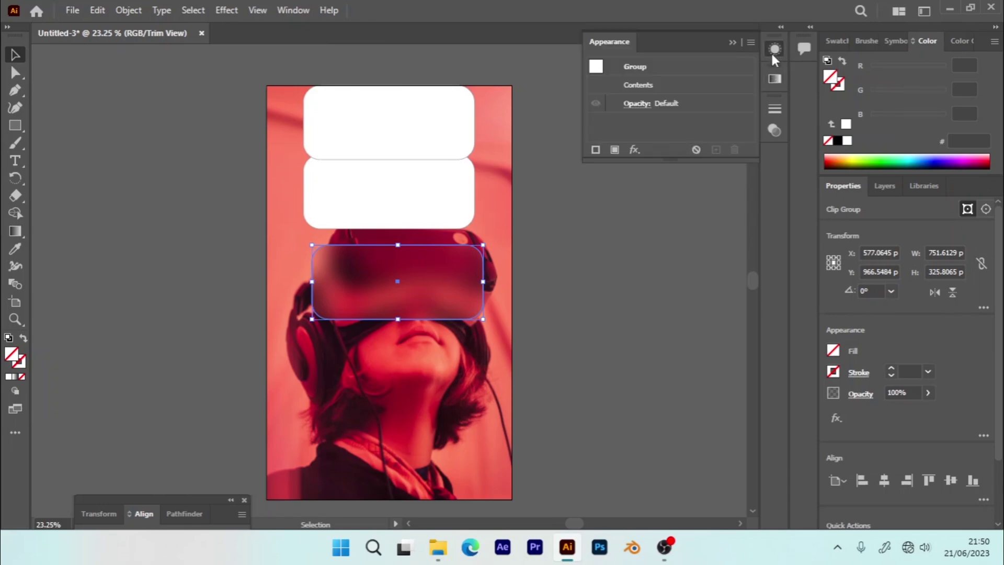
left_click(635, 150)
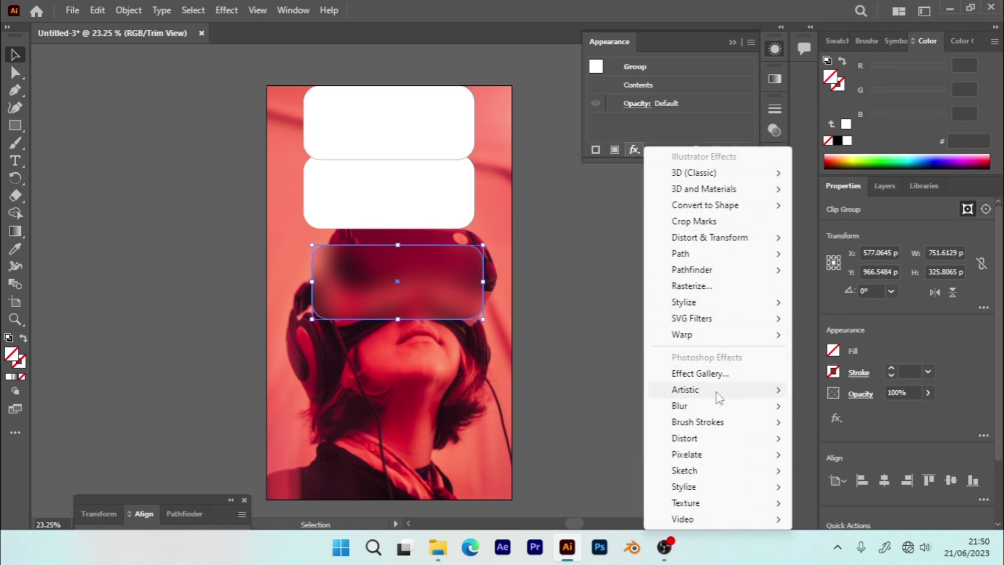
mouse_move(730, 397)
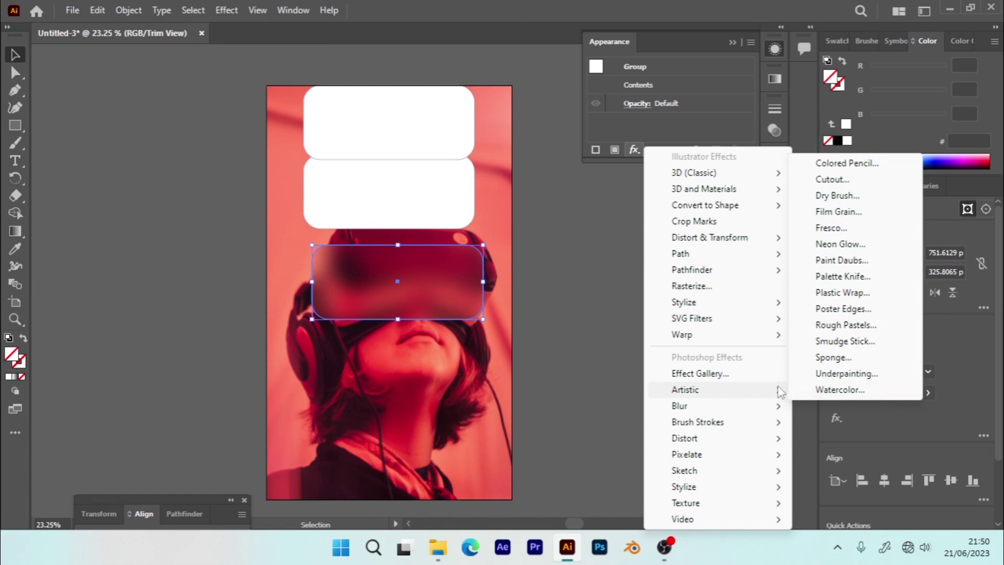
mouse_move(777, 442)
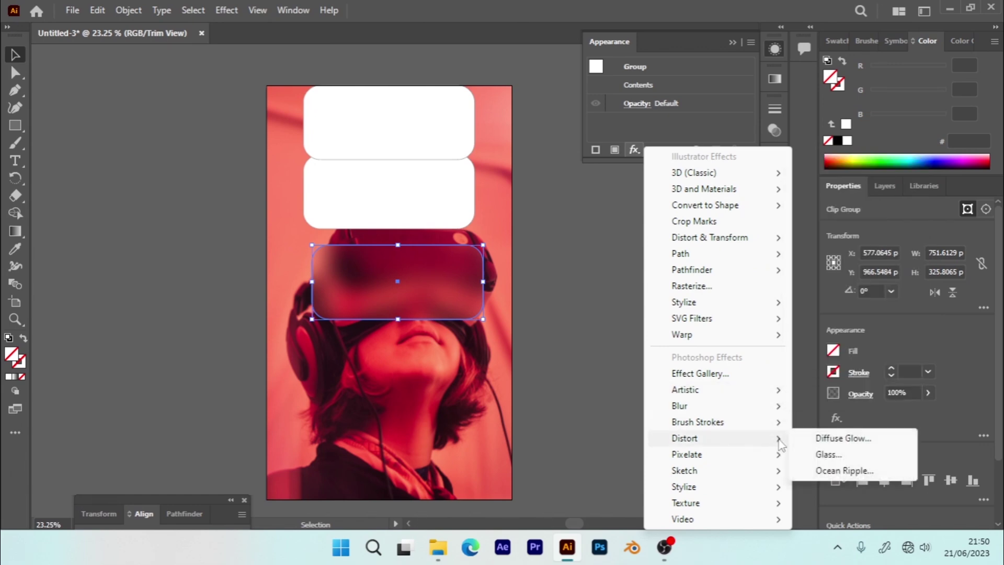
- Apply a Frosted Glass effect with Distortion 3, Smoothness 7 and Scaling 200%
left_click(816, 456)
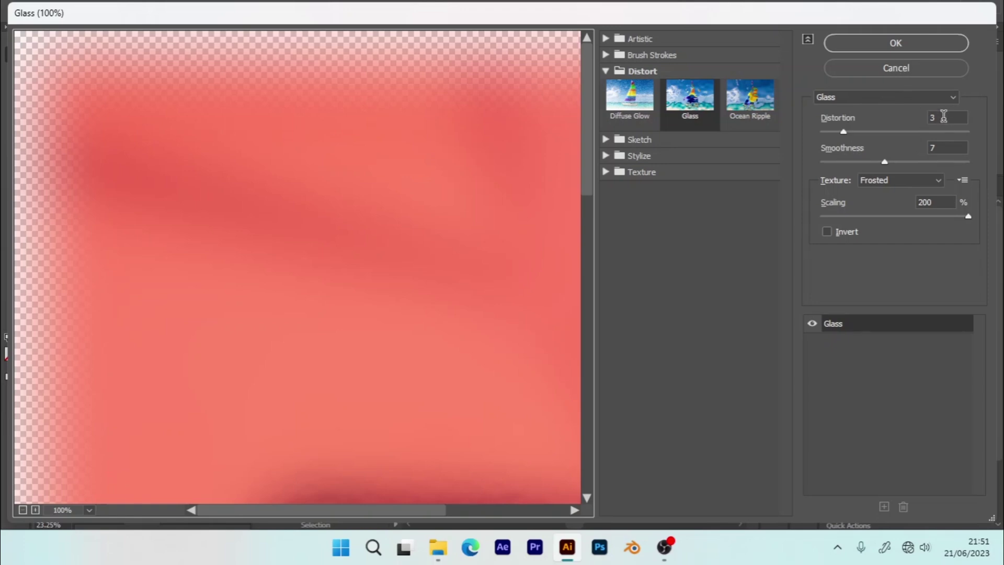
left_click(937, 119)
scroll(939, 118, "up", 13)
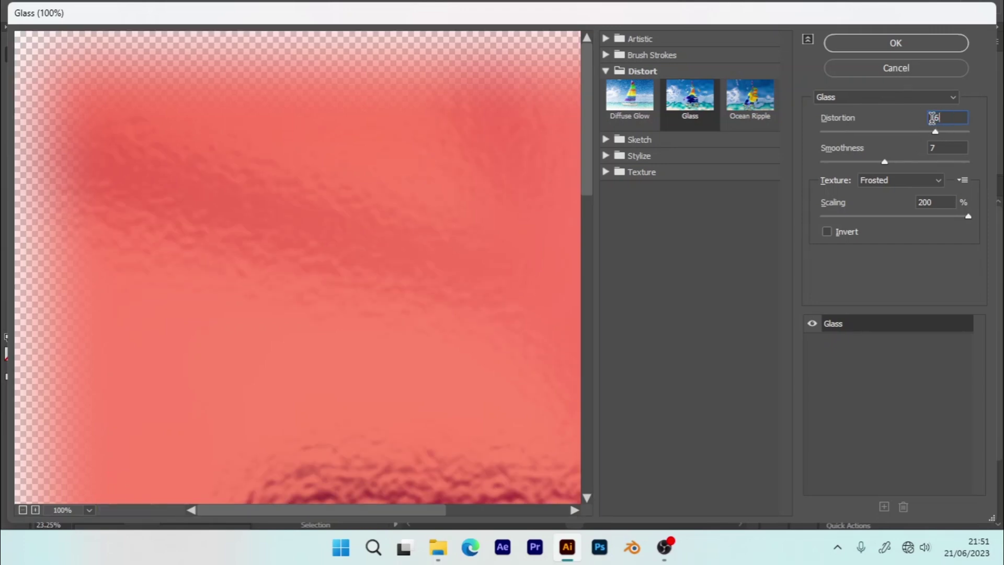
type("3")
key("Tab")
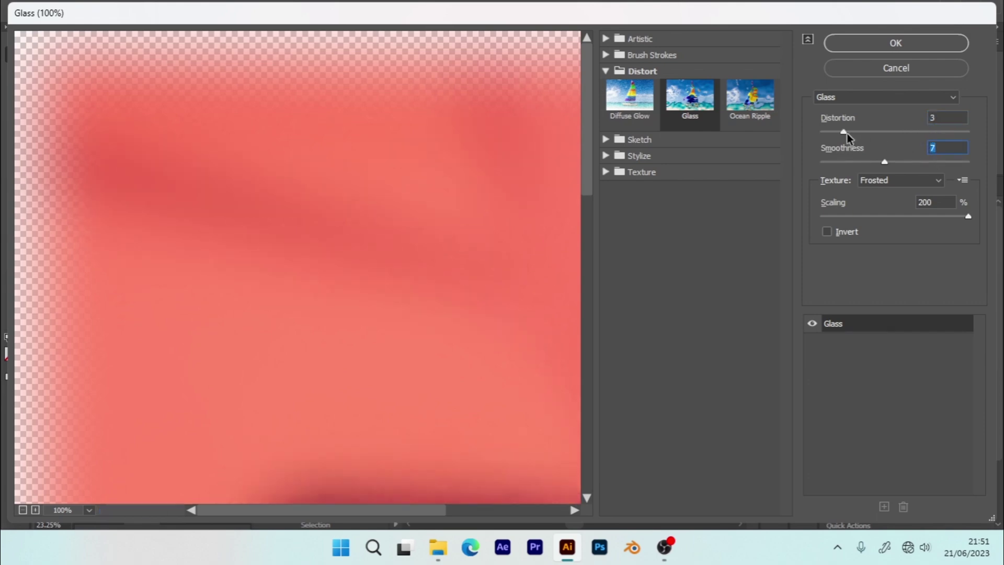
key("shift+Tab")
left_click_drag(846, 133, 854, 131)
left_click_drag(518, 386, 421, 152)
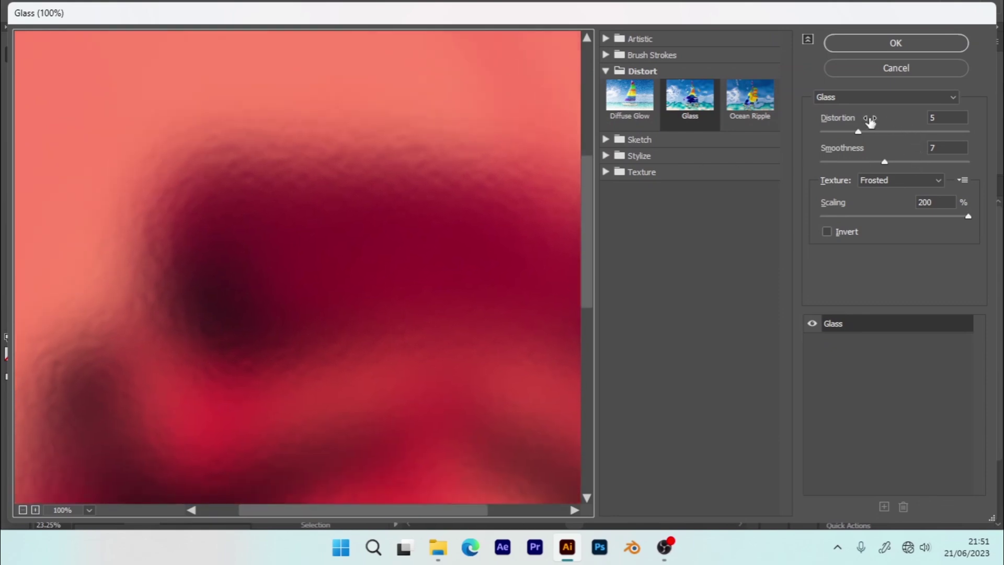
left_click_drag(855, 134, 845, 131)
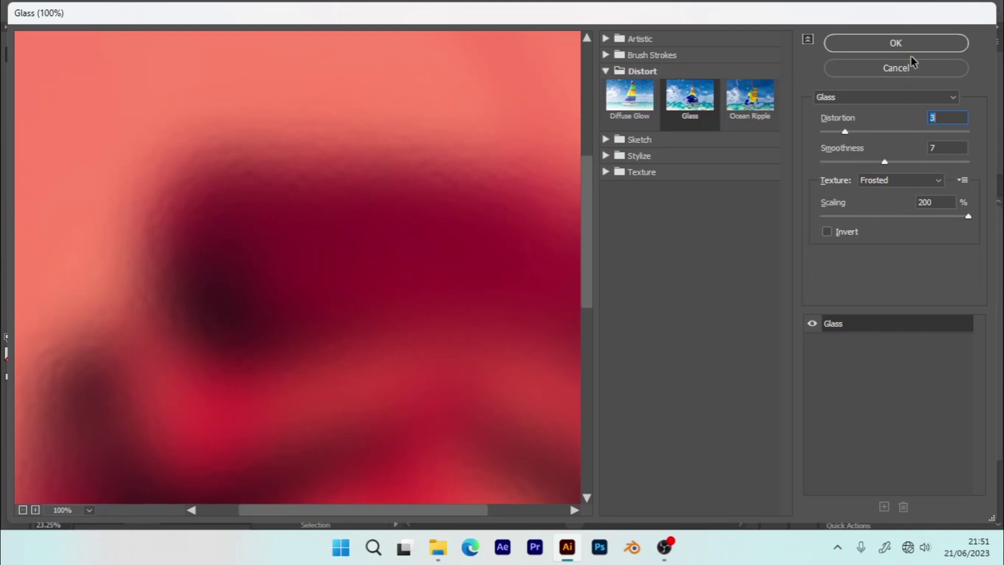
left_click(920, 46)
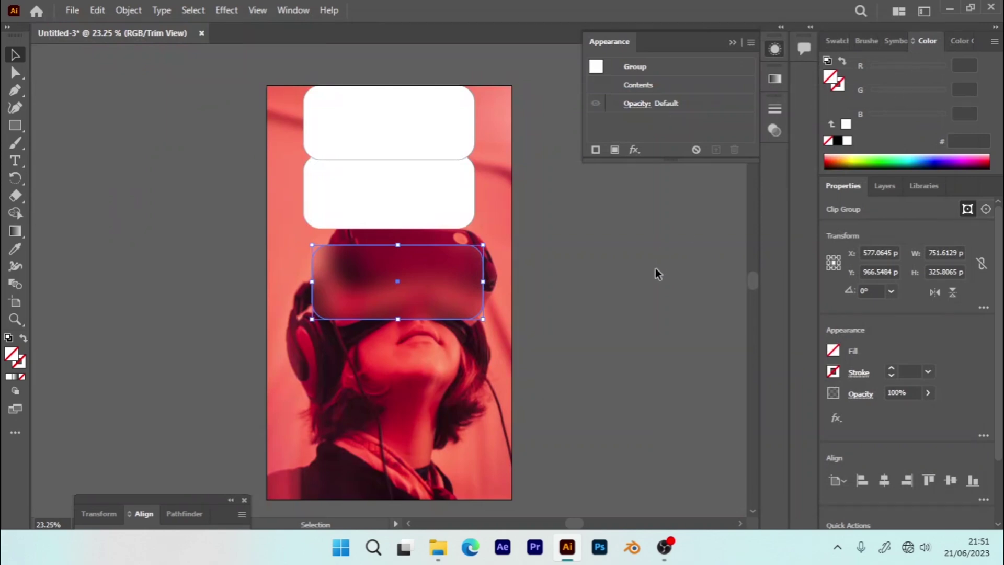
- Vertically centre the lower white rounded card on the artboard, moving it to Y 1011.82 px
left_click(565, 281)
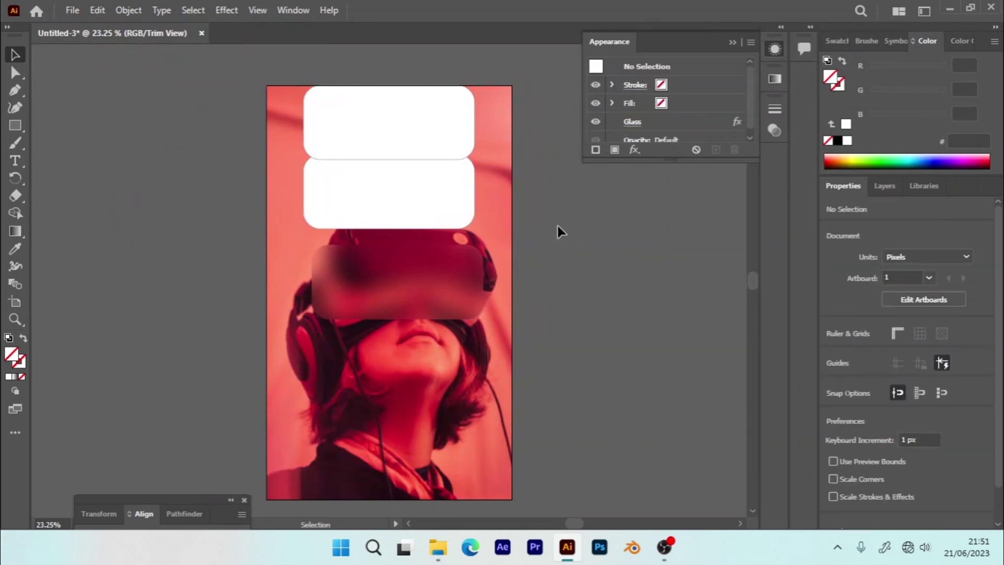
left_click(411, 198)
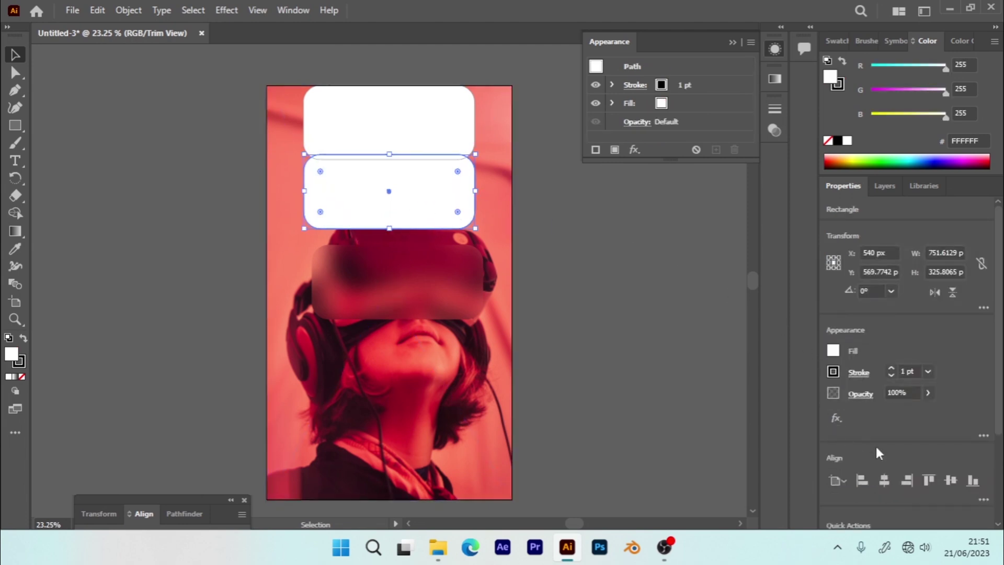
left_click(951, 480)
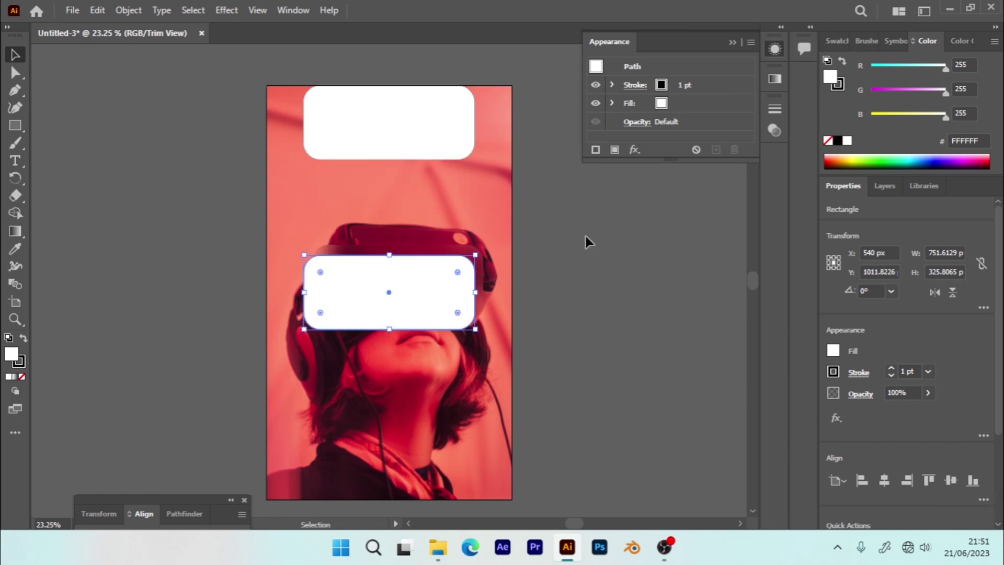
- Give the card a gradient fill with both color stops set to white
left_click(775, 80)
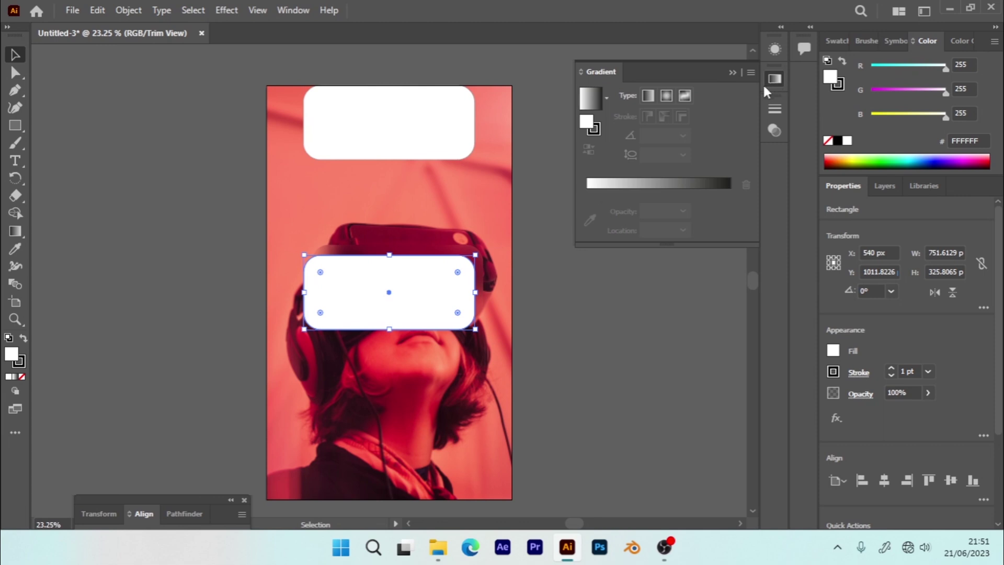
left_click(593, 186)
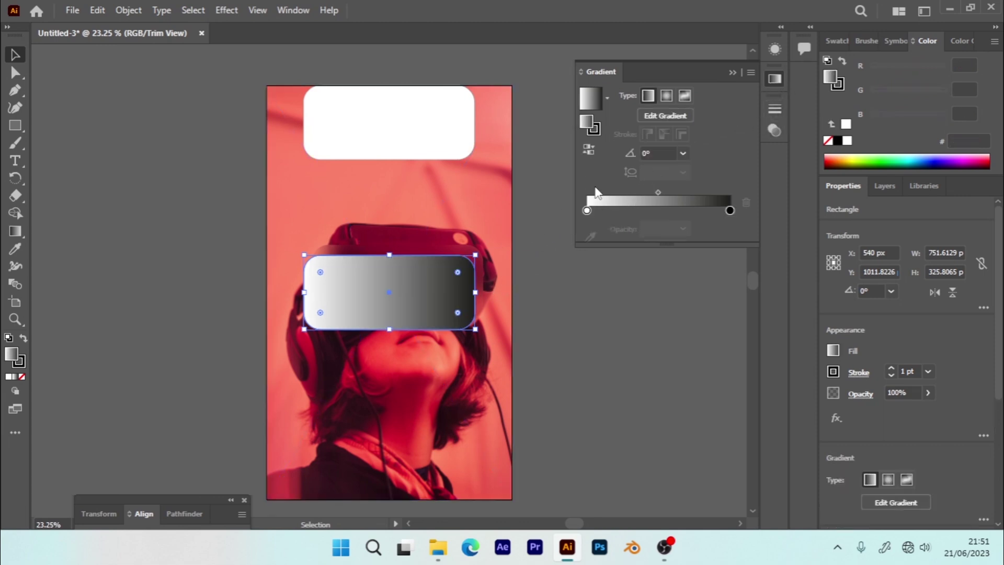
left_click(586, 210)
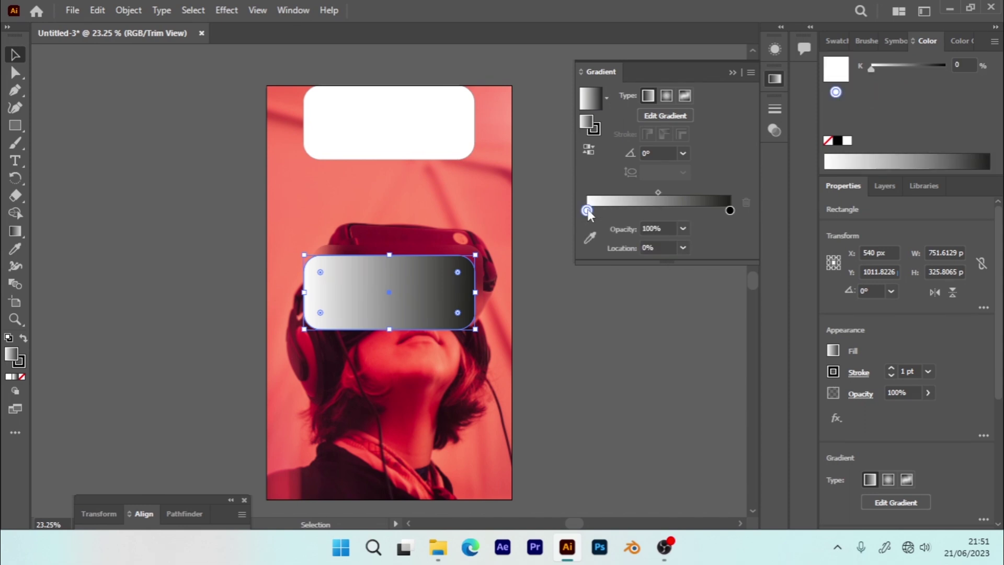
left_click(729, 211)
double_click(730, 210)
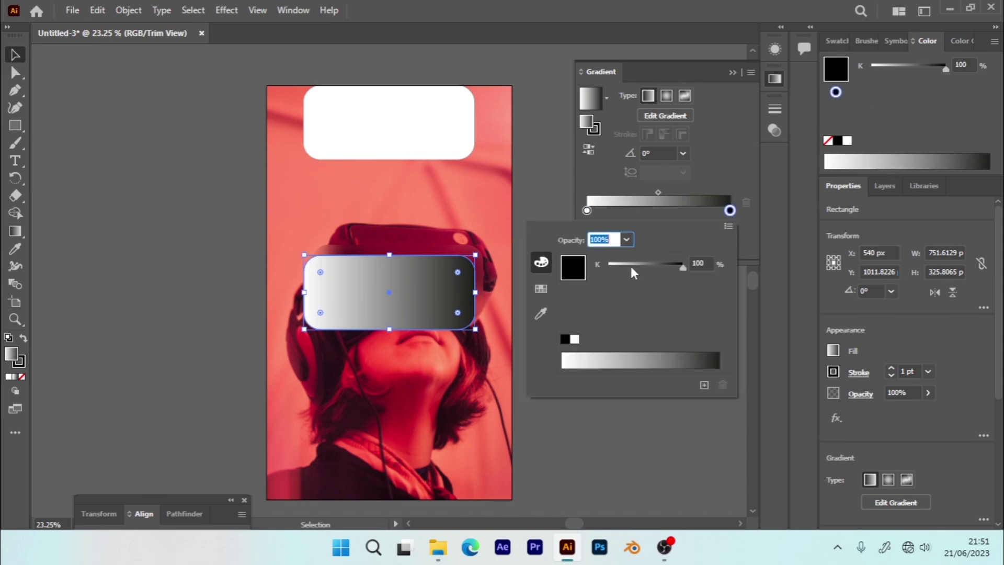
left_click(574, 339)
left_click(710, 174)
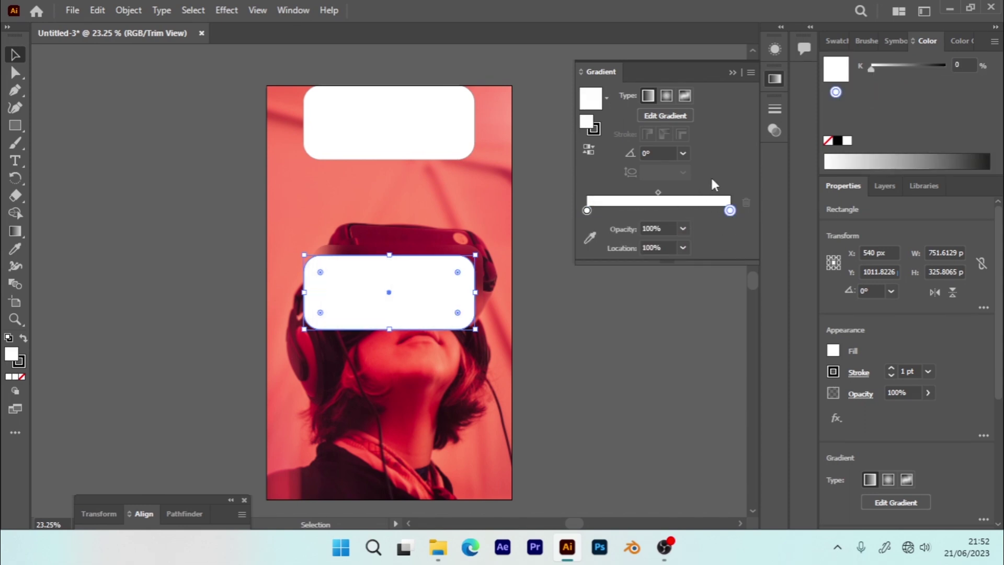
- Set the left gradient stop to 25% opacity and the right stop to 0%
left_click(588, 211)
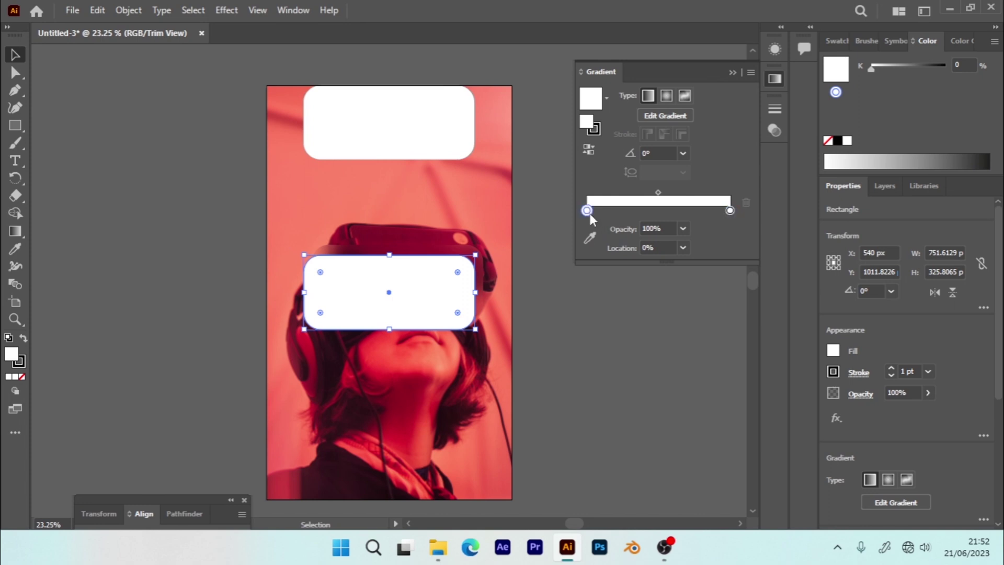
left_click(654, 232)
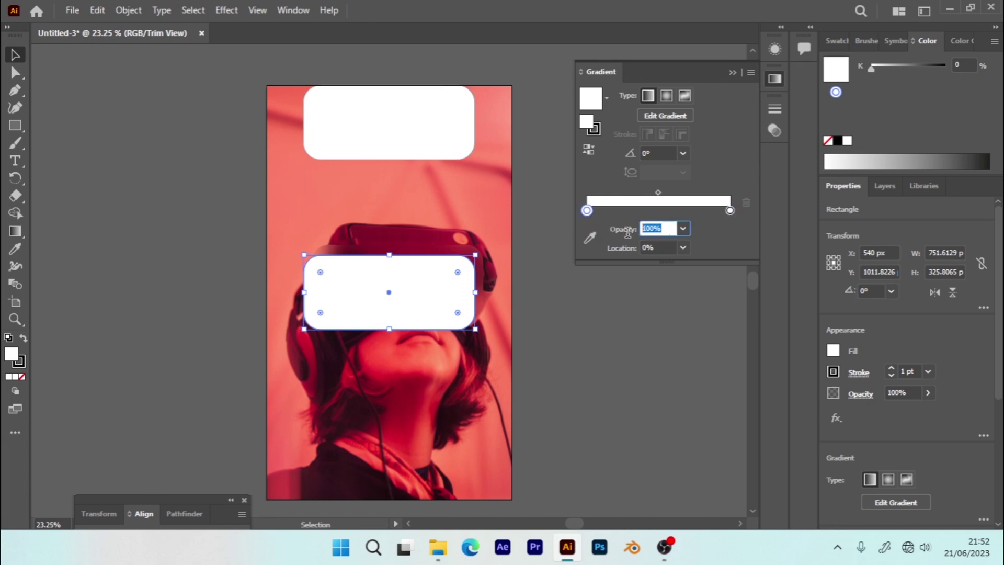
type("25")
key("Return")
left_click(730, 211)
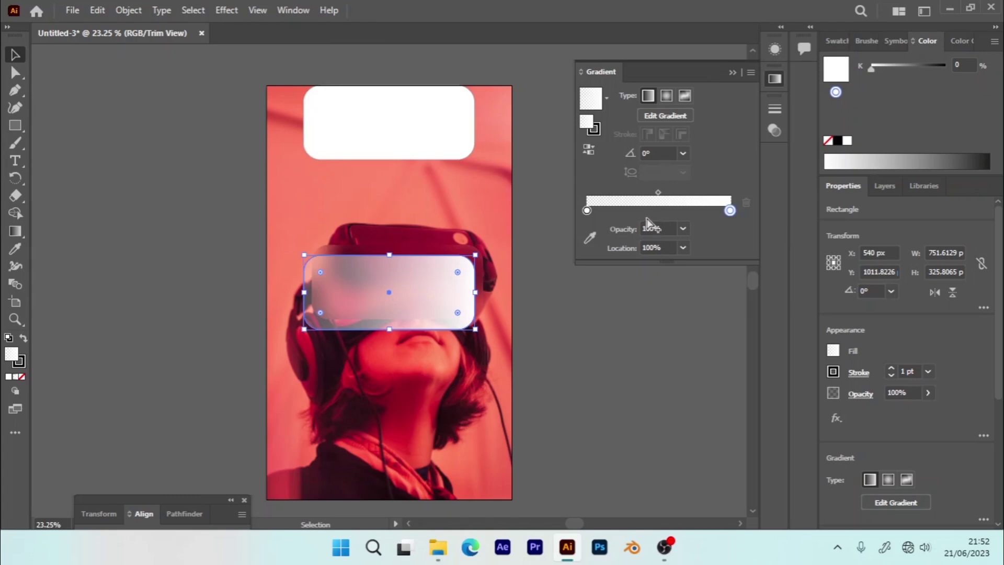
left_click(662, 227)
left_click_drag(662, 227, 630, 241)
left_click(666, 247)
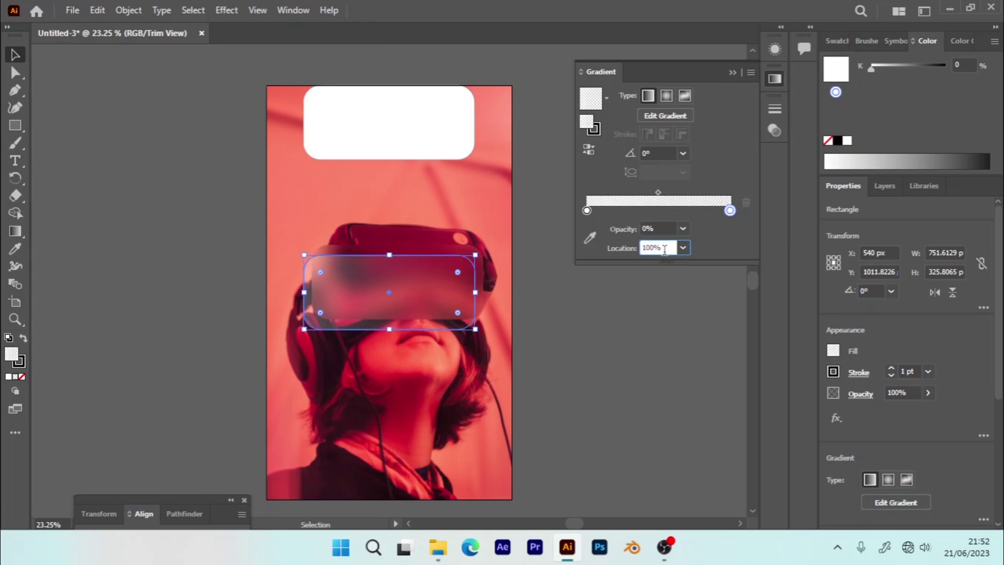
- Place the gradient midpoint at 30% and set the gradient angle to 65°
left_click(659, 193)
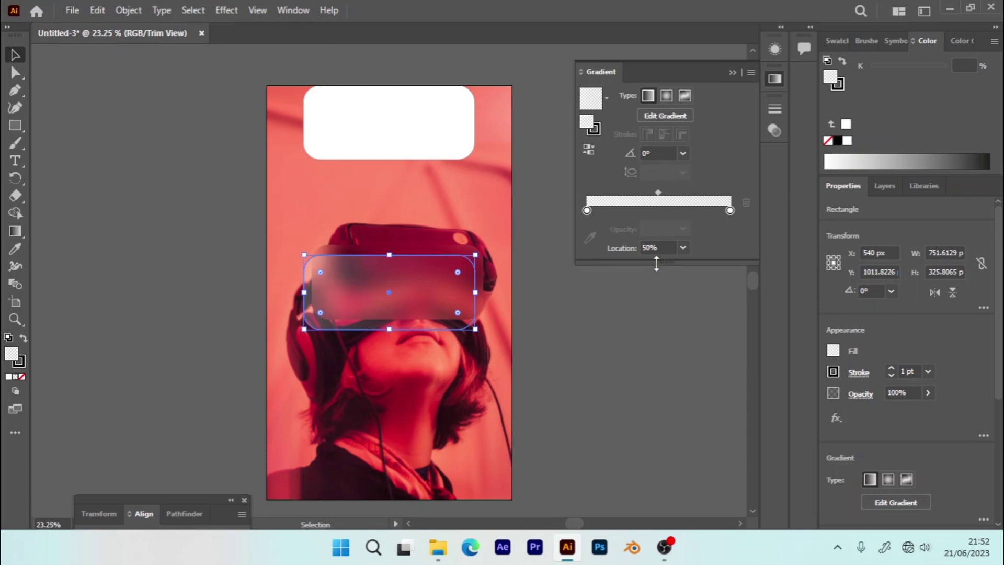
left_click(641, 248)
key("Return")
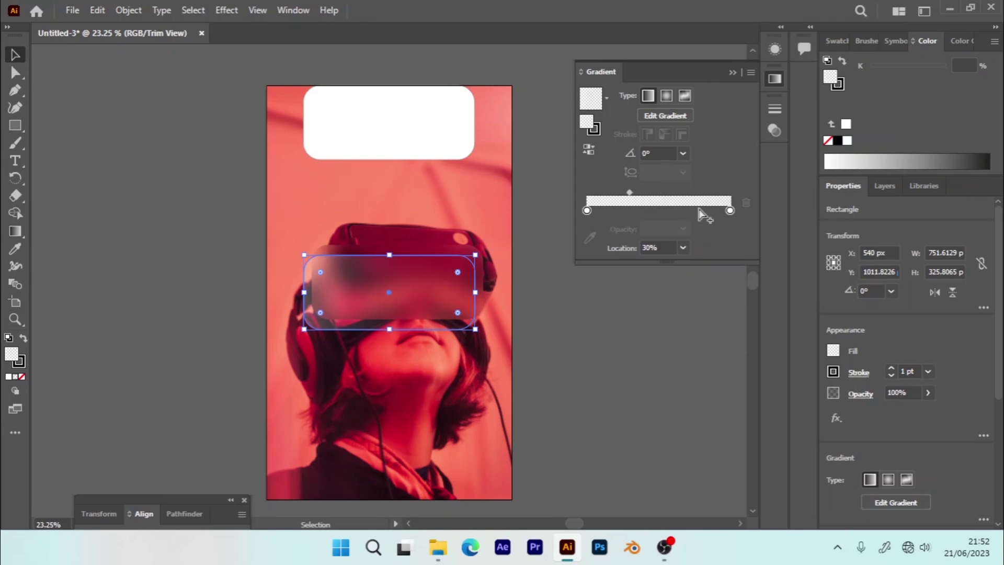
left_click(661, 153)
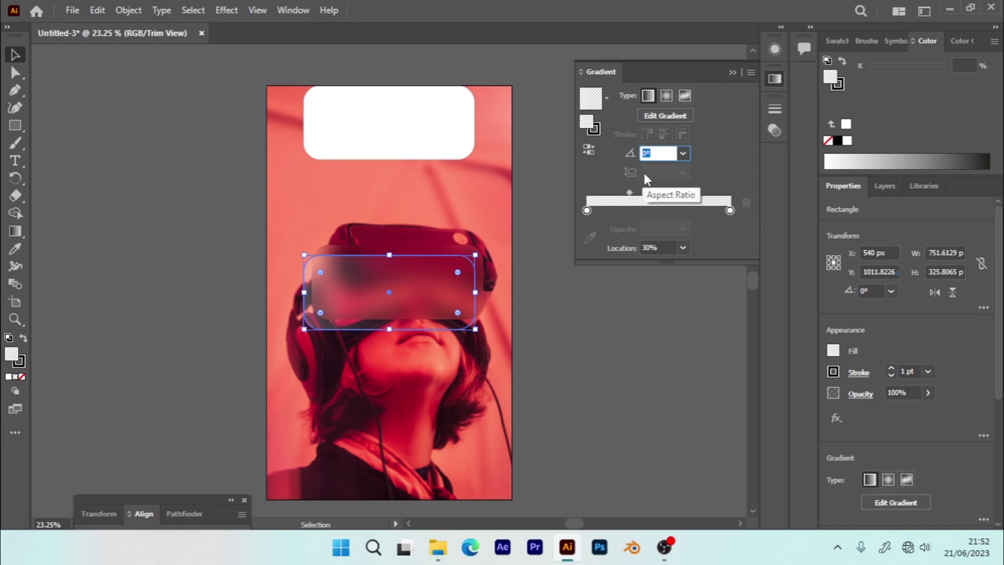
type("65")
key("Return")
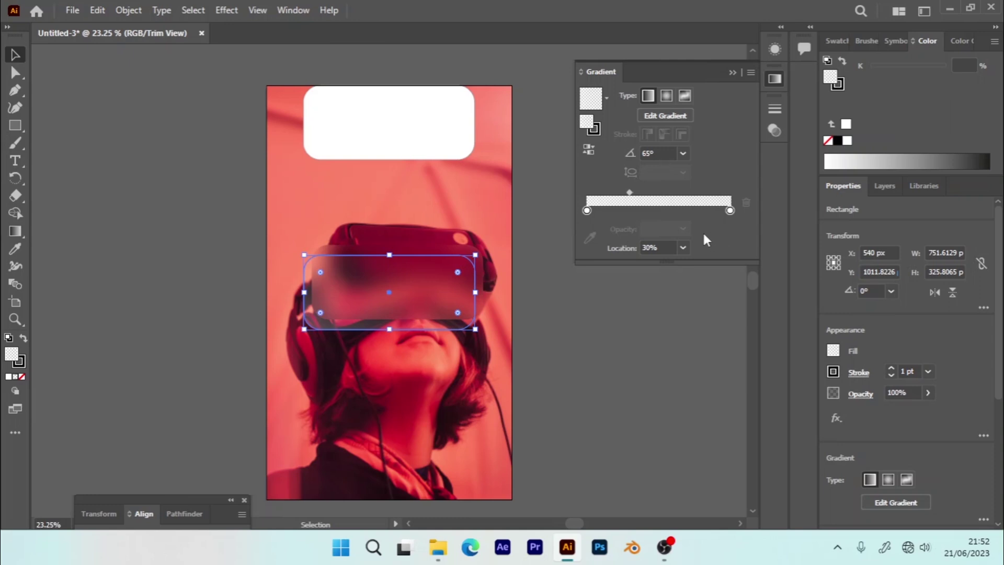
- Move the gradient card onto the blurred patch at X 577.06, Y 966.55 px
left_click(565, 352)
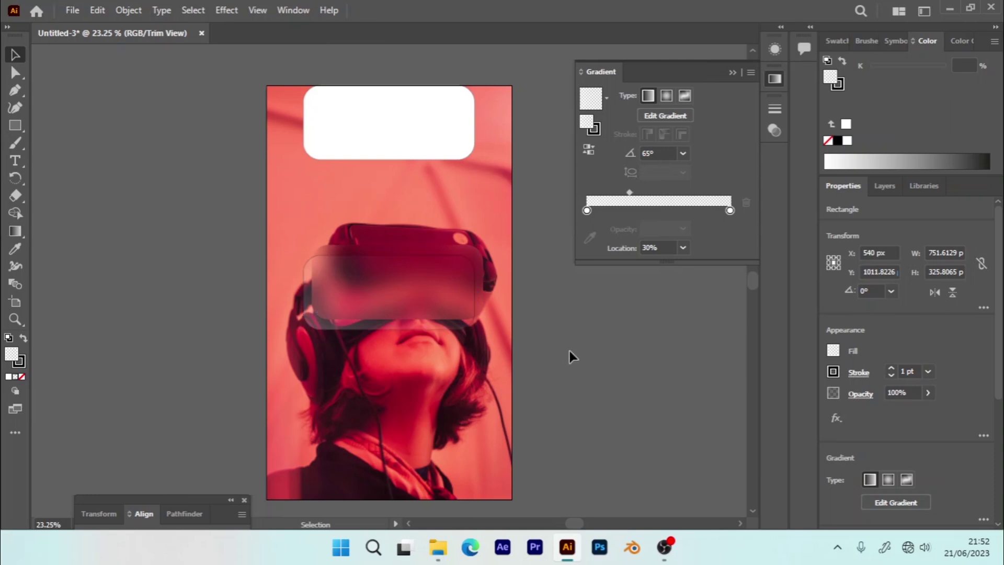
left_click(425, 300)
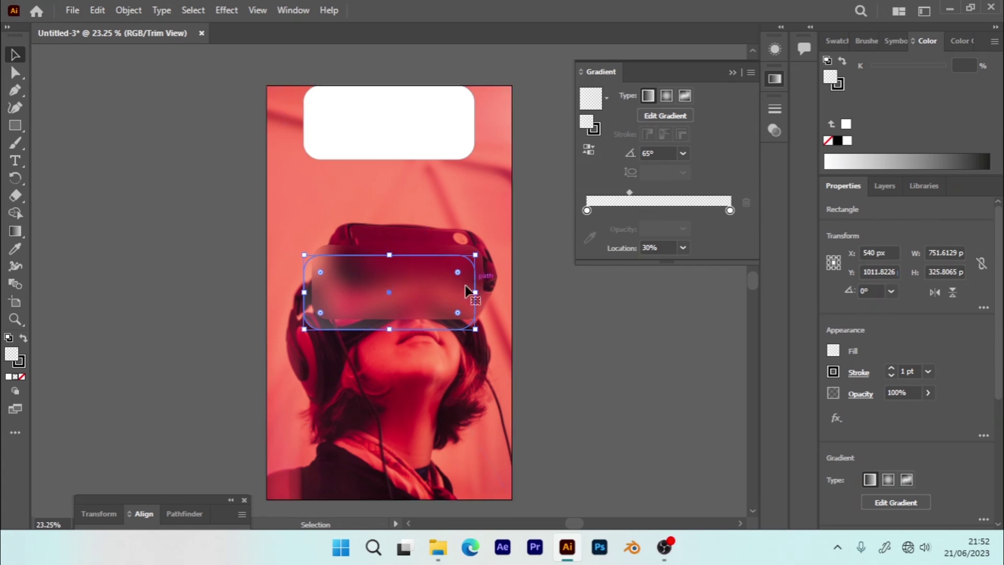
left_click_drag(432, 292, 440, 282)
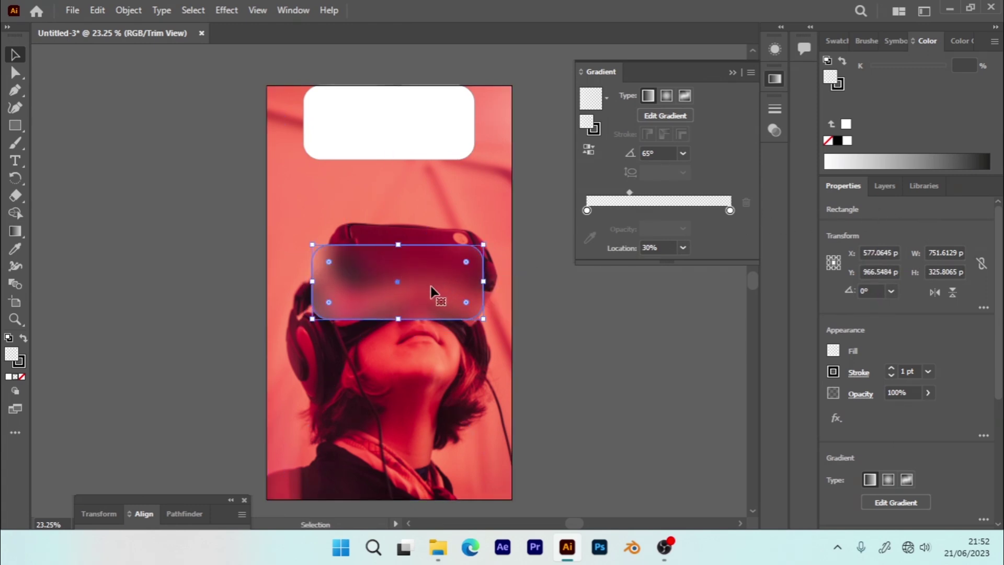
- Remove the card's stroke and return to editing its fill
left_click(21, 363)
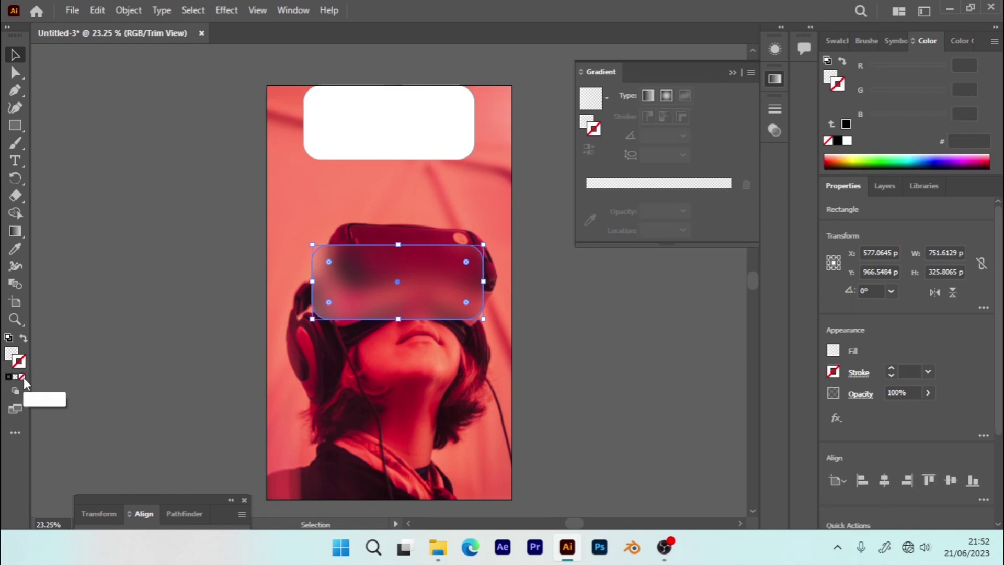
left_click(21, 376)
left_click(11, 354)
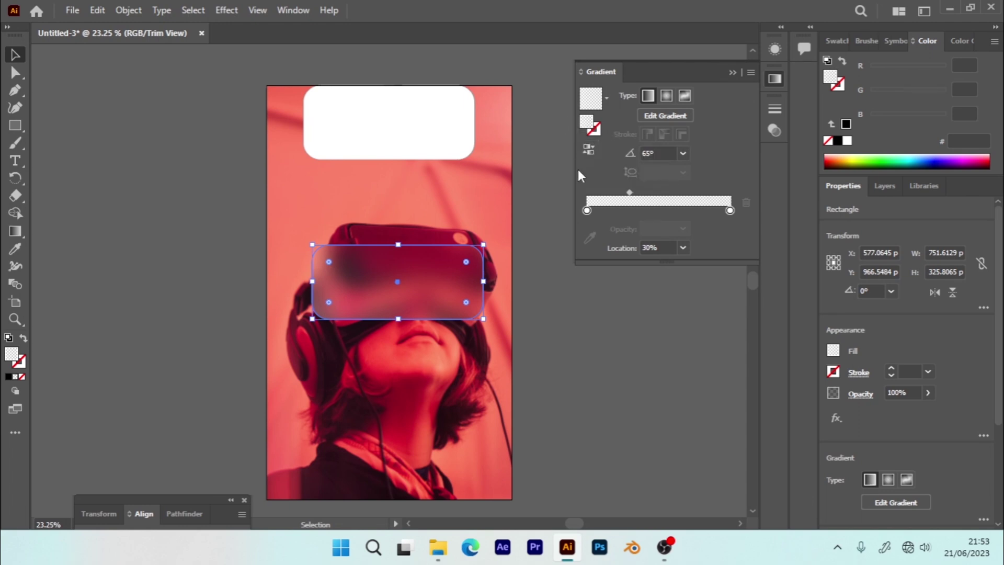
- Give the card's outline a gradient and add a middle color stop
left_click(597, 131)
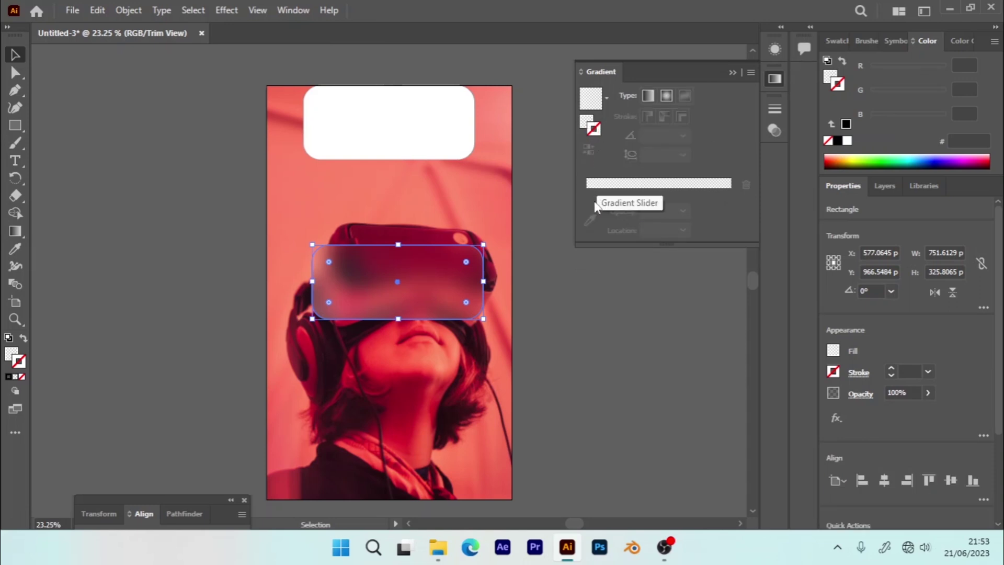
left_click(597, 184)
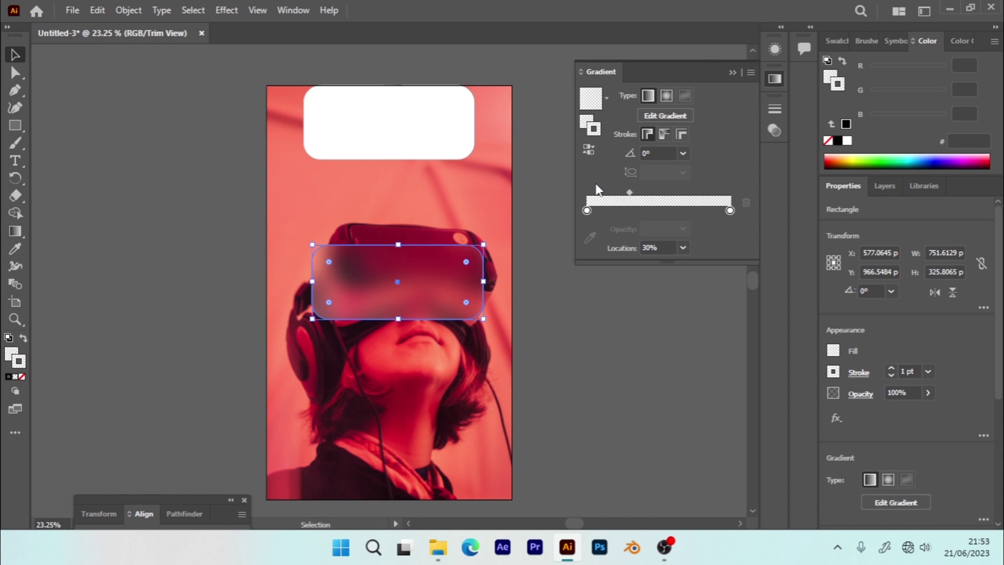
left_click(587, 210)
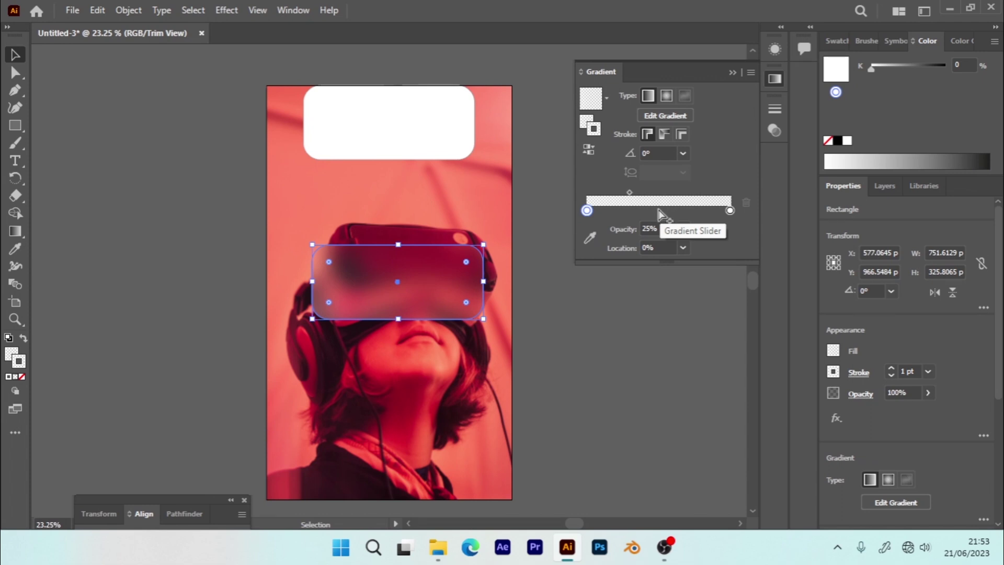
left_click(659, 209)
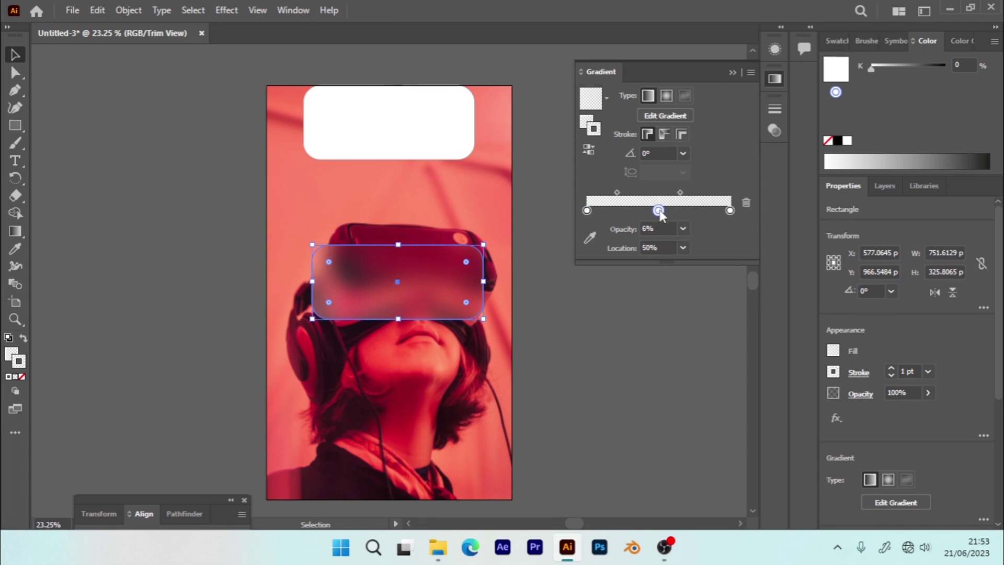
left_click_drag(661, 212, 663, 212)
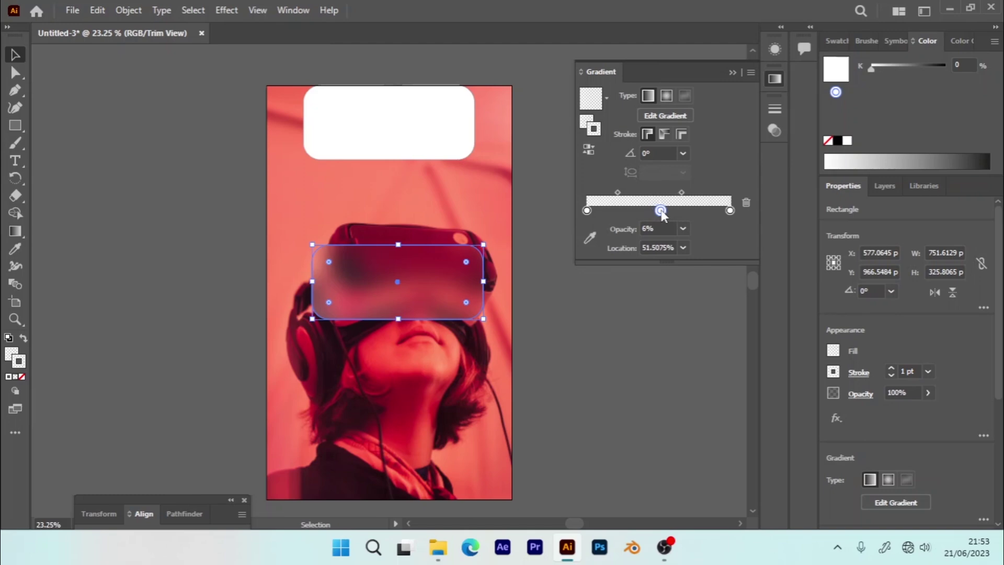
left_click(587, 211)
left_click(652, 229)
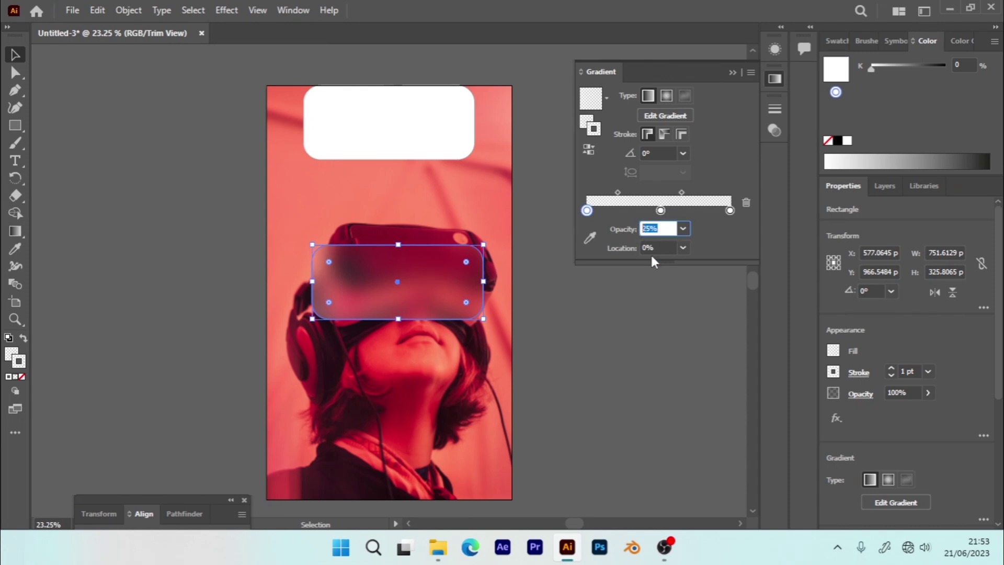
left_click(658, 247)
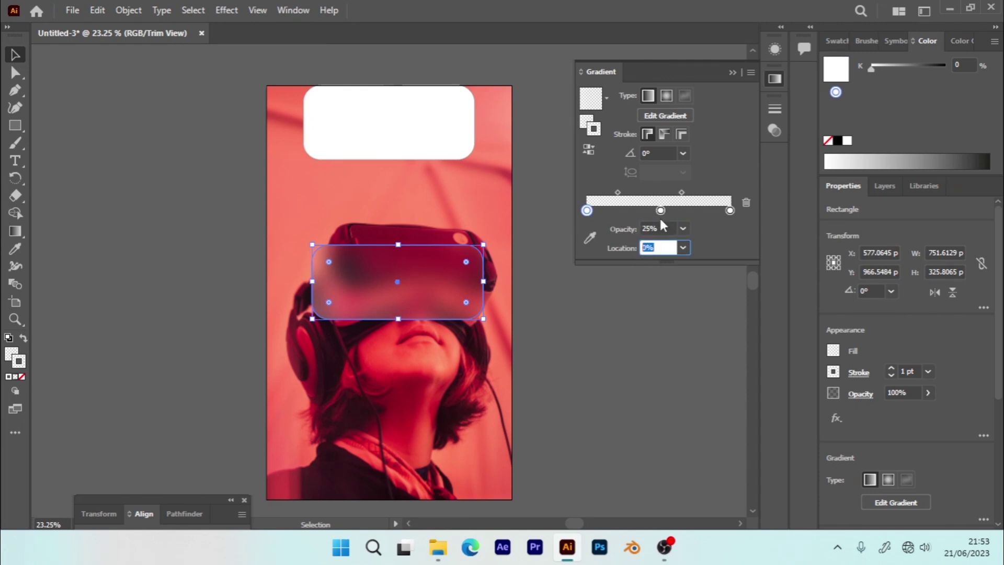
- Set the middle stop to 5% opacity at 50% location, and the right stop to 25% opacity
left_click(661, 211)
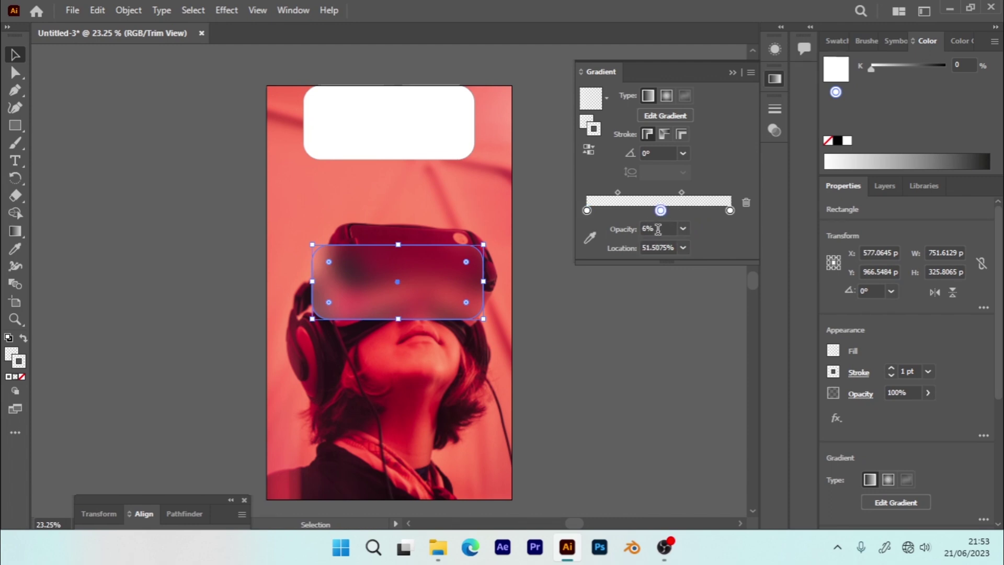
left_click_drag(658, 229, 636, 234)
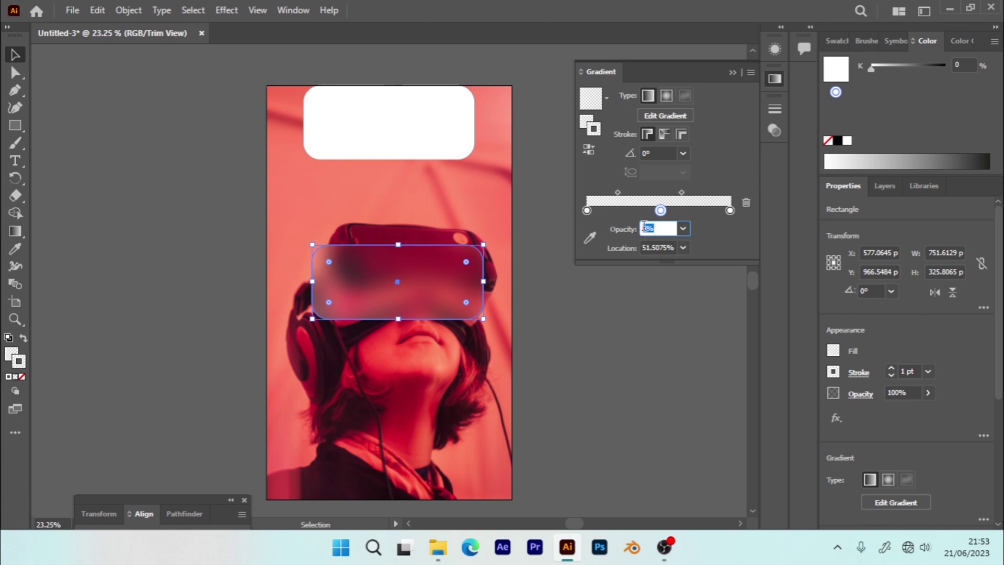
key("Tab")
double_click(668, 247)
type("5")
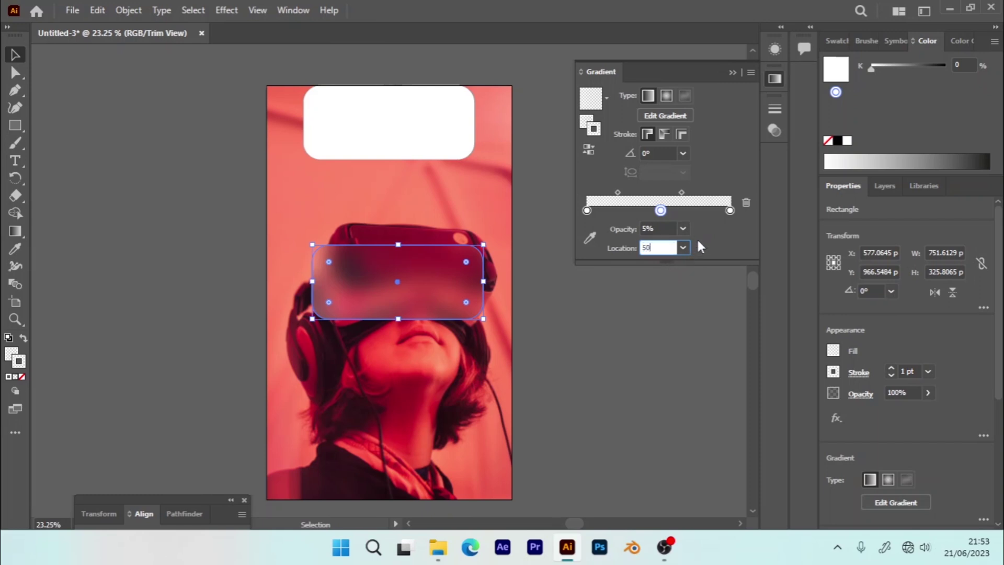
type("0")
left_click(730, 210)
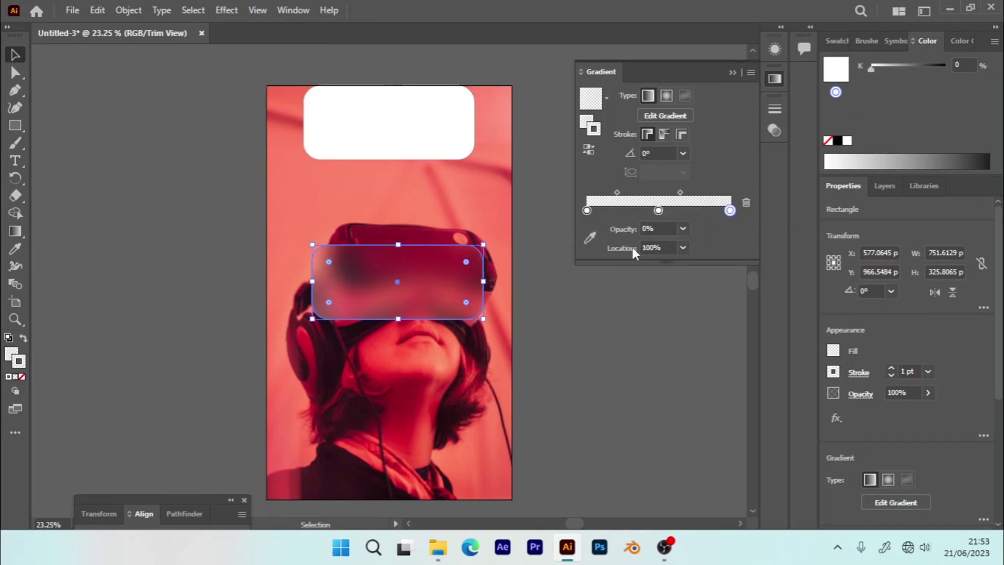
left_click(660, 229)
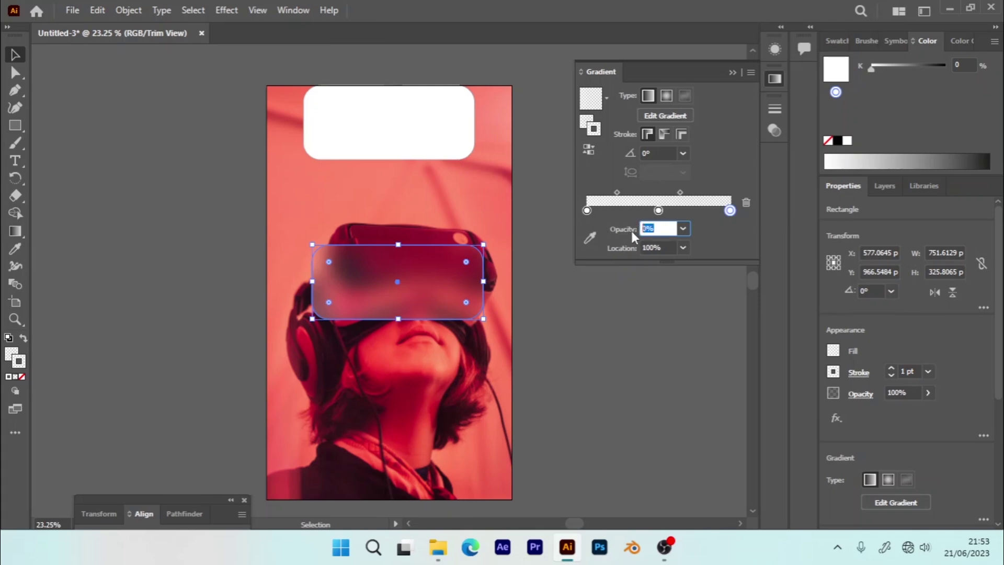
left_click(666, 248)
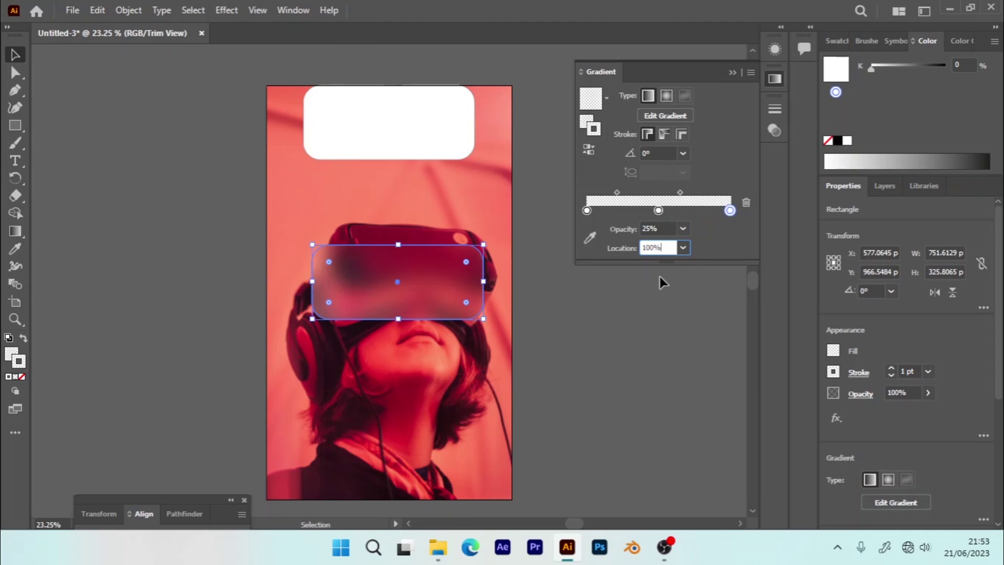
left_click(617, 192)
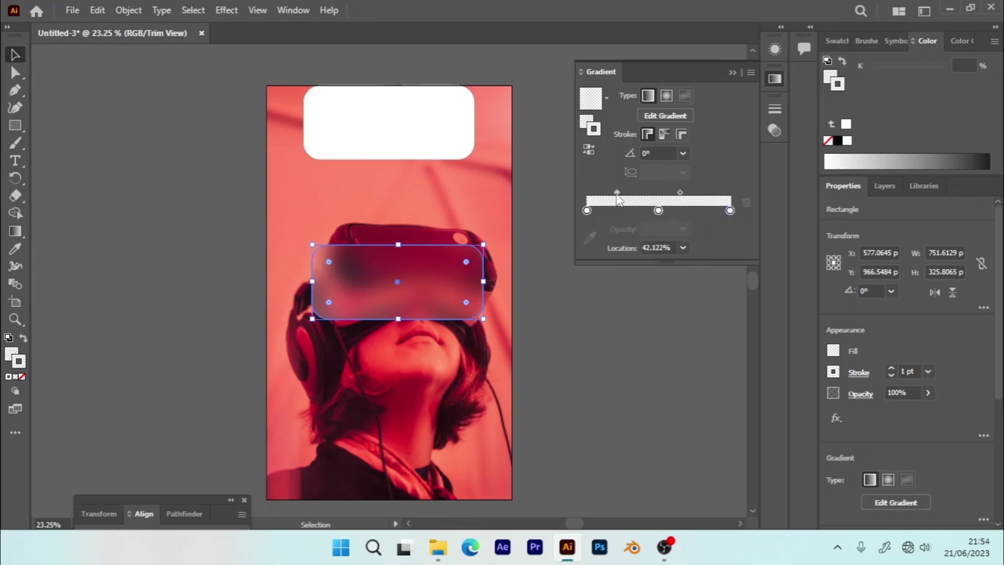
- Set the gradient midpoints to 35% and 65% and the gradient angle to 100°
left_click(664, 247)
type("35")
key("Return")
left_click(680, 193)
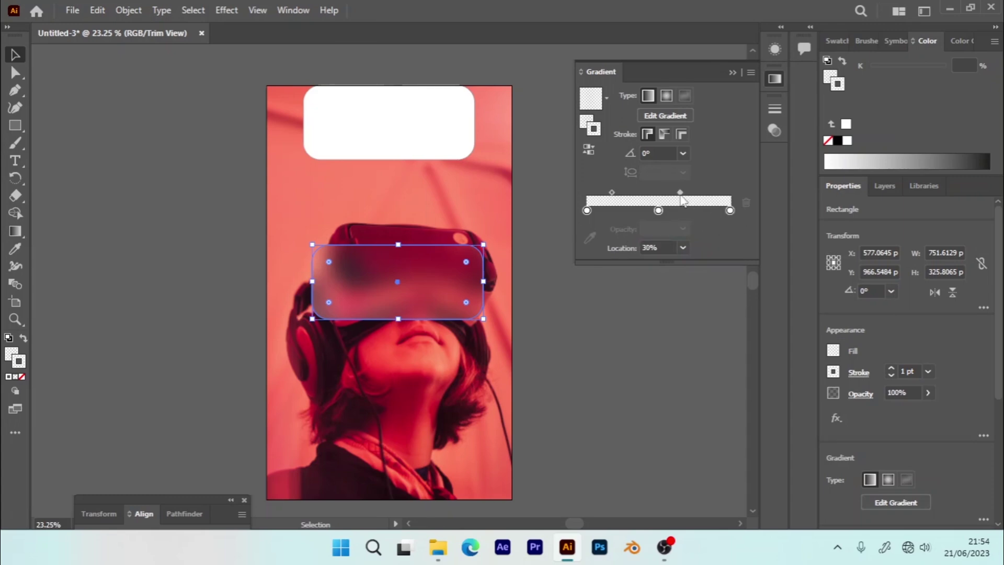
left_click(666, 246)
type("65")
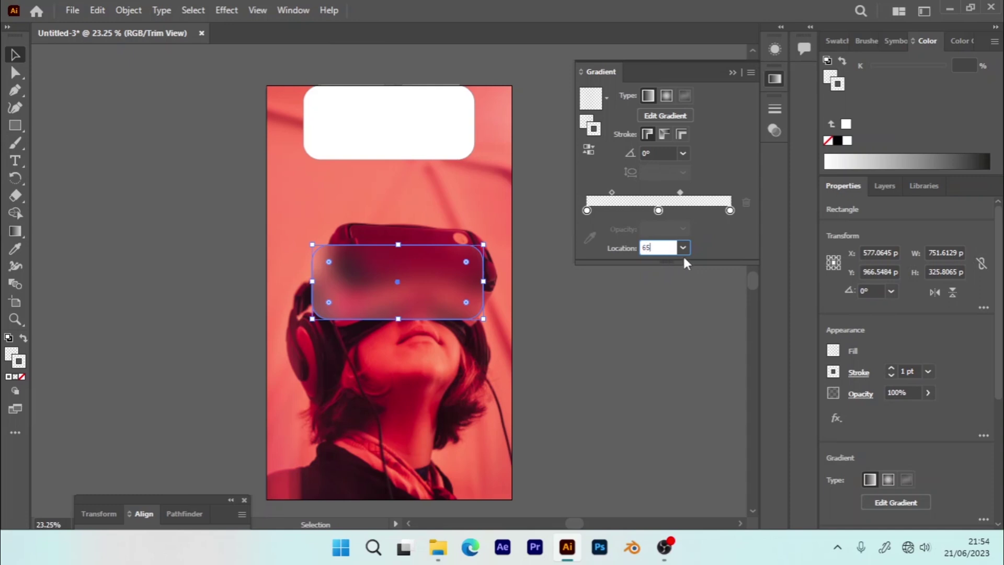
key("Return")
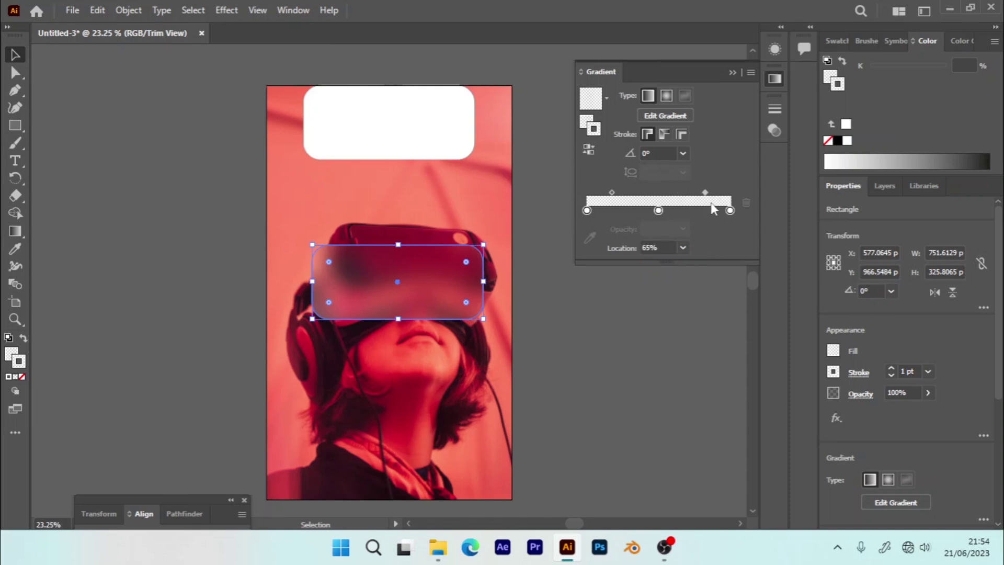
left_click(658, 153)
type("100")
key("Return")
- Align the stroke to the outside of the shape and collapse the Gradient panel
left_click(857, 374)
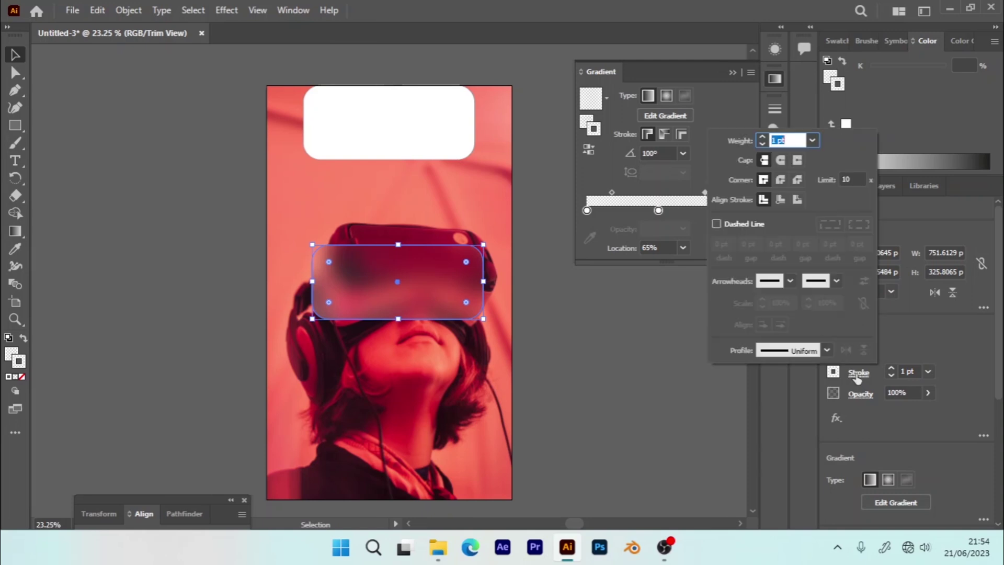
left_click(797, 203)
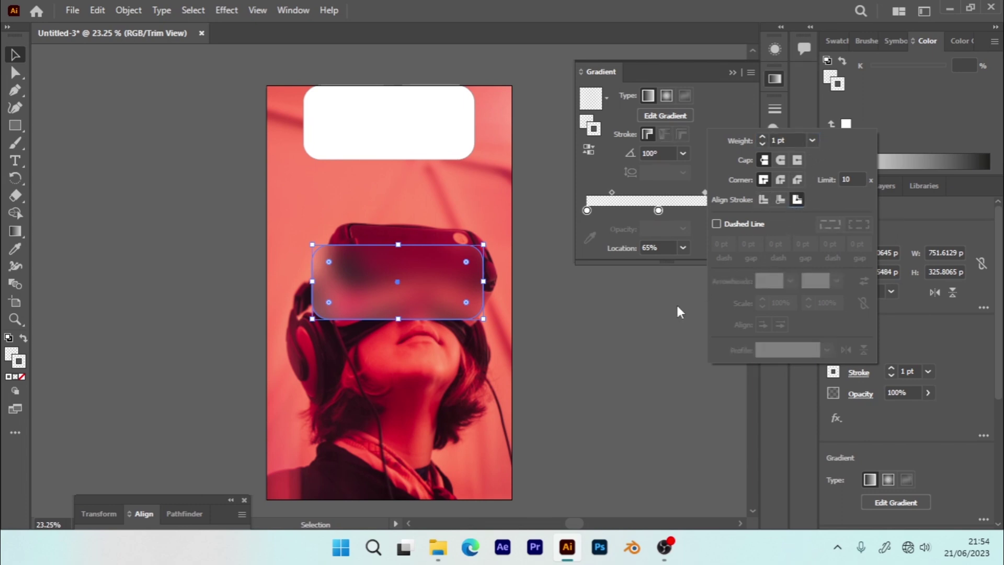
left_click(733, 72)
left_click(614, 188)
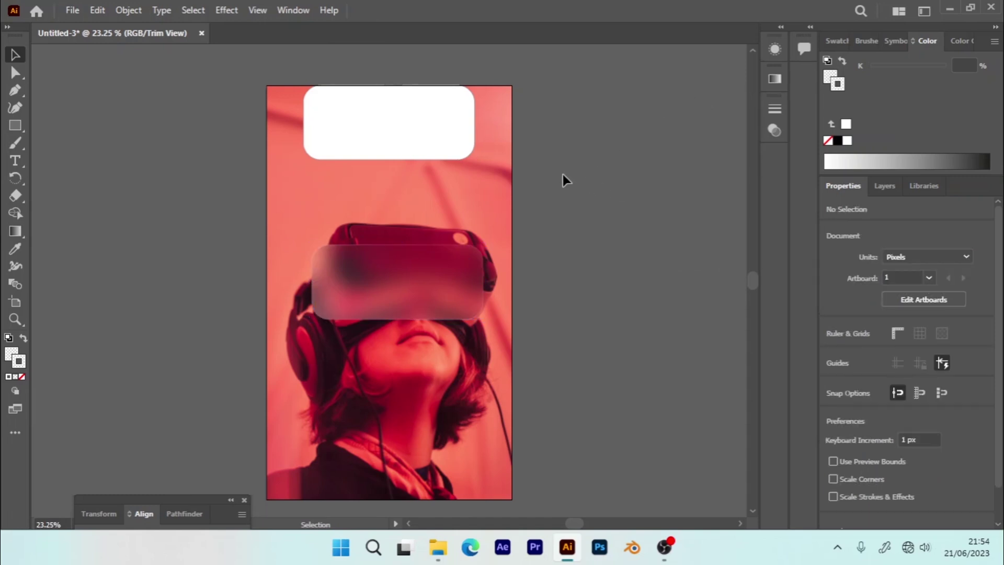
- Drag the white rounded rectangle over the frosted card, then show the Appearance fx Artistic effects
left_click(439, 143)
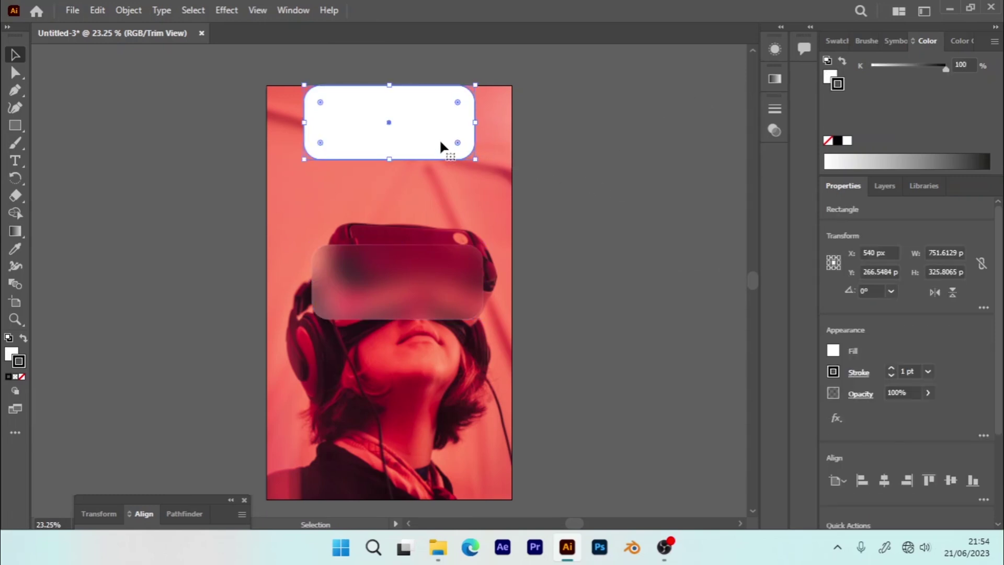
left_click_drag(431, 132, 440, 287)
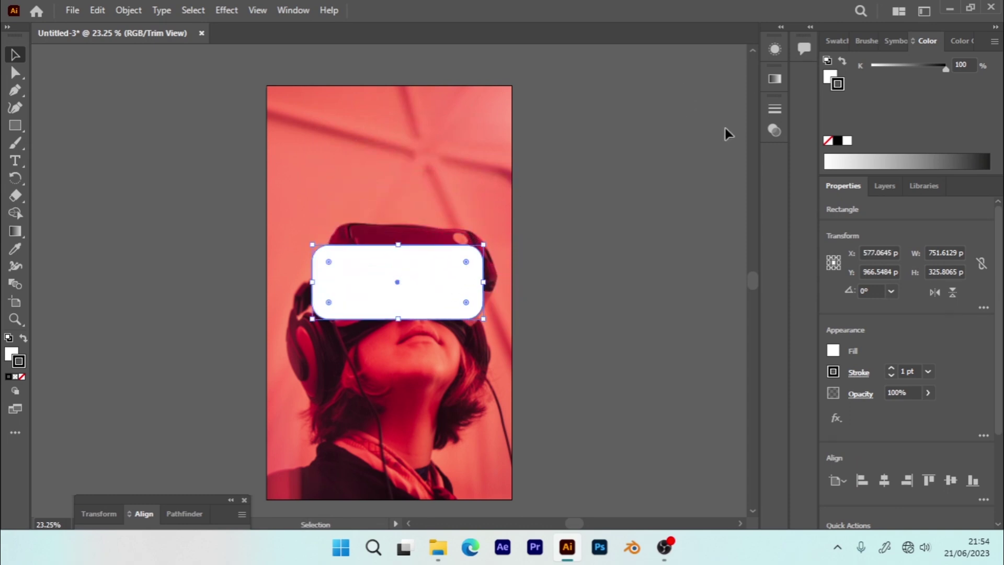
left_click(774, 50)
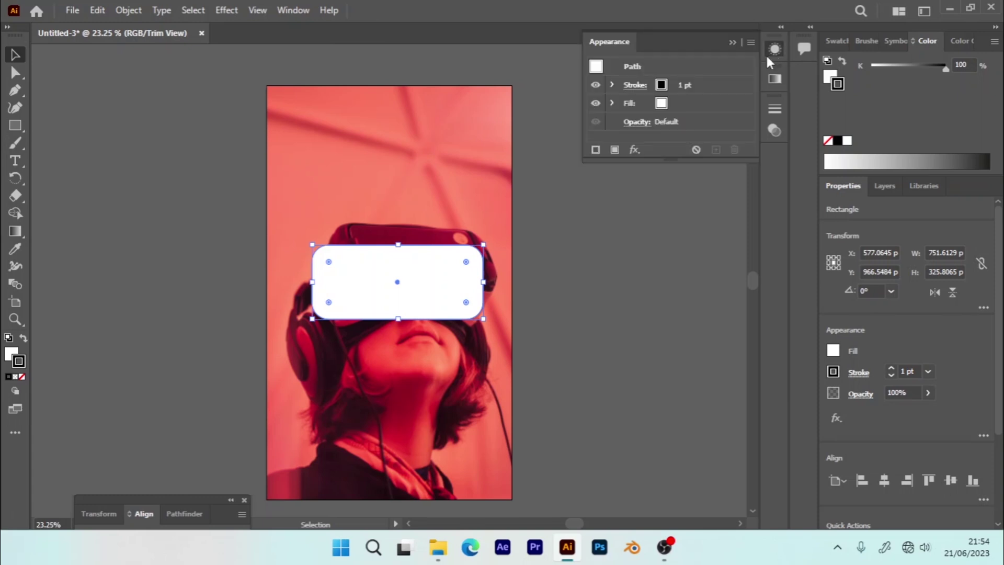
left_click(634, 150)
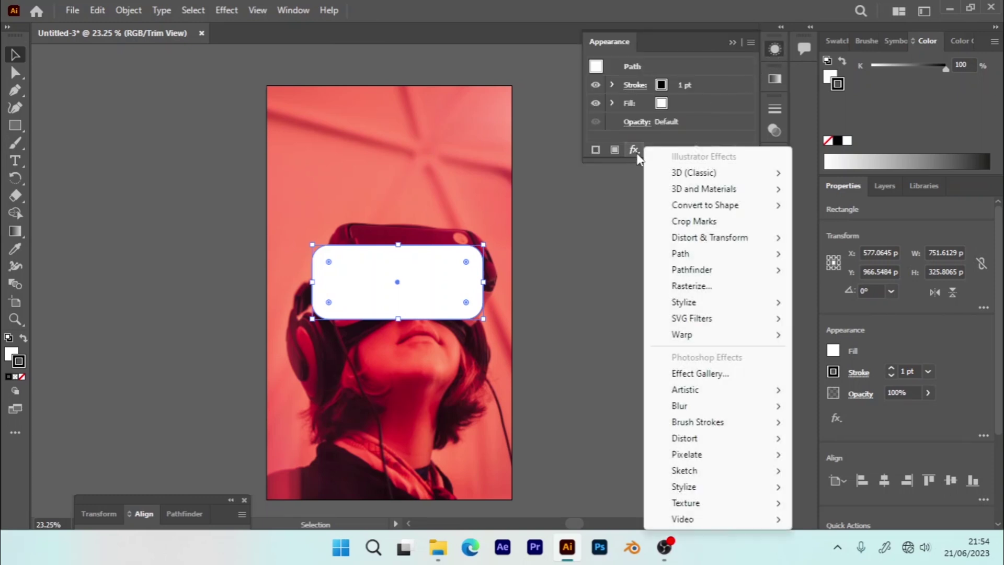
mouse_move(718, 394)
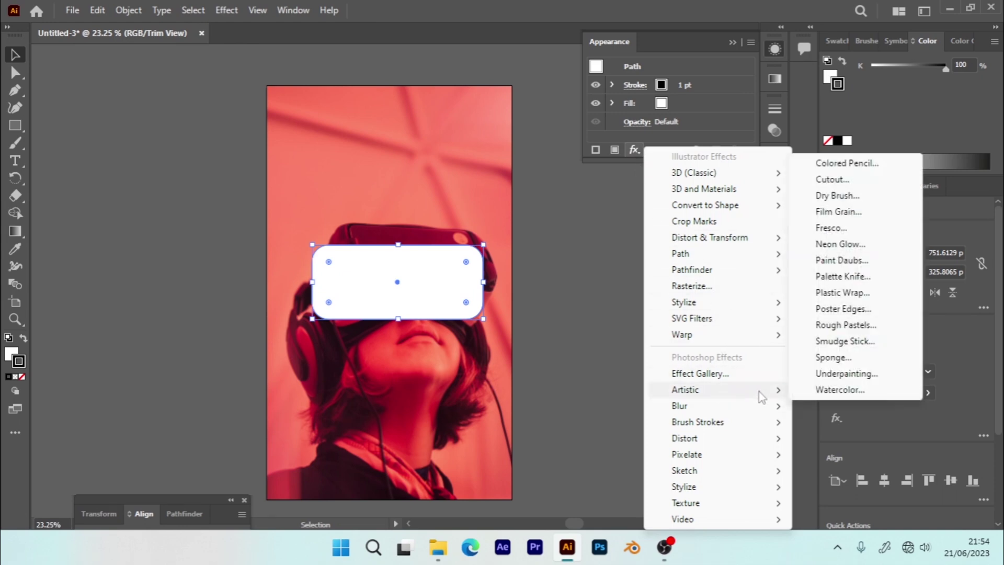
left_click(831, 211)
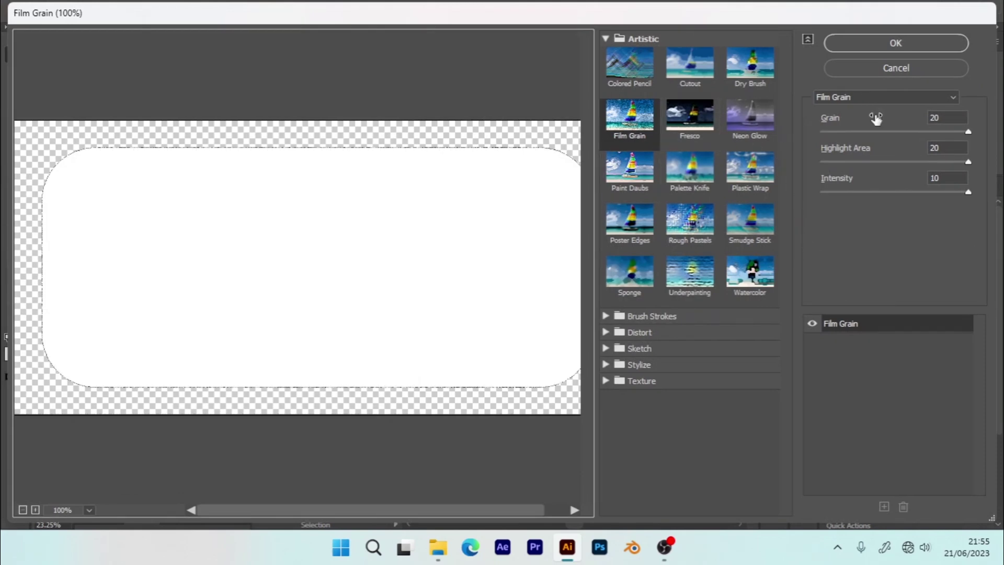
left_click(911, 69)
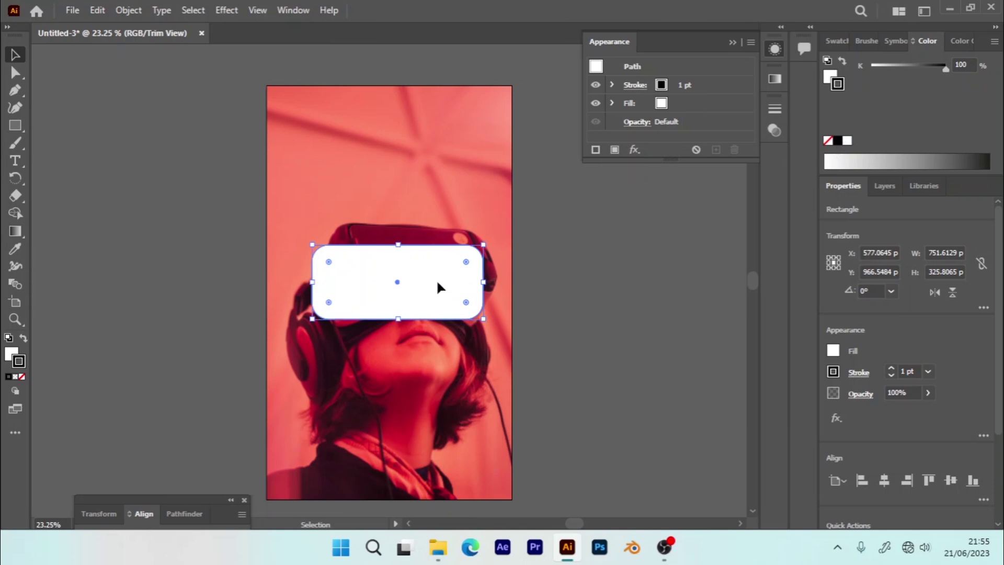
- Give the rounded rectangle no stroke and a solid black fill
left_click(22, 377)
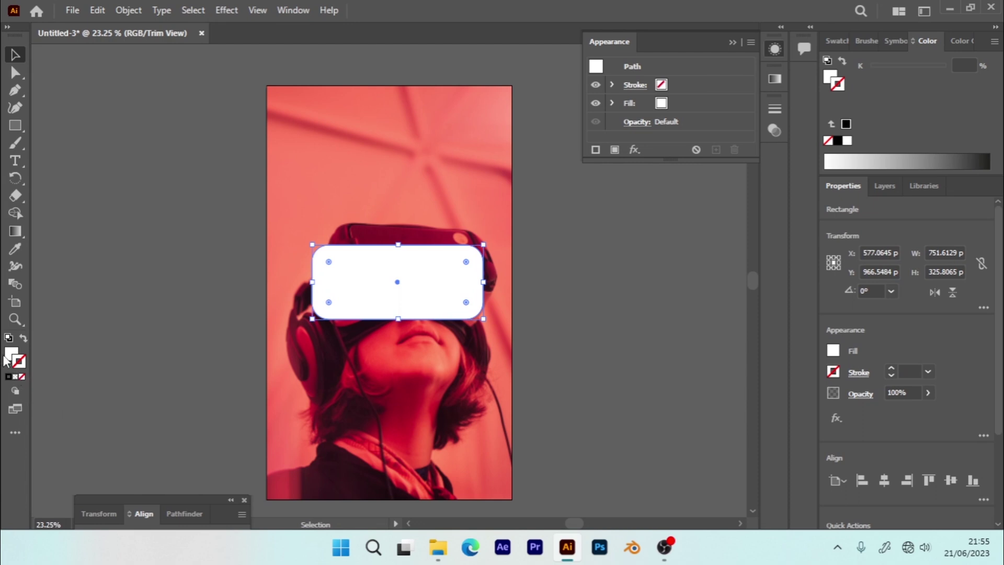
left_click(9, 357)
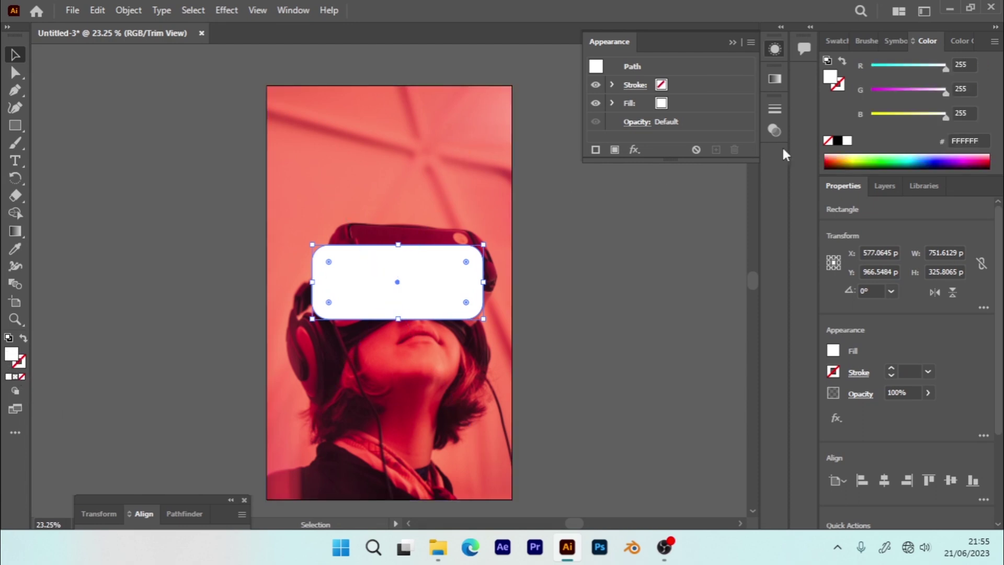
left_click(838, 141)
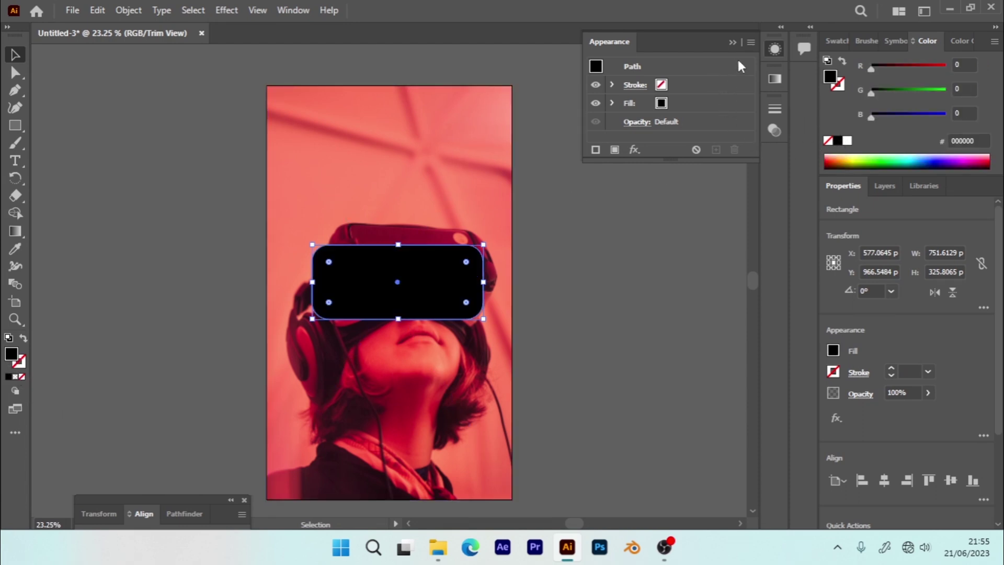
- Apply Film Grain with Grain 20, Highlight Area 20 and Intensity 10
left_click(636, 151)
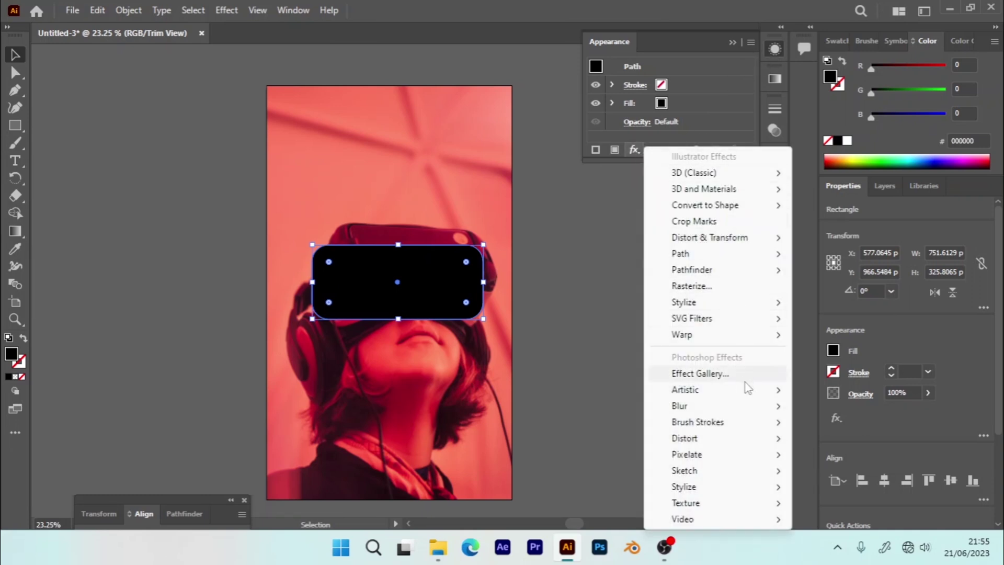
mouse_move(766, 399)
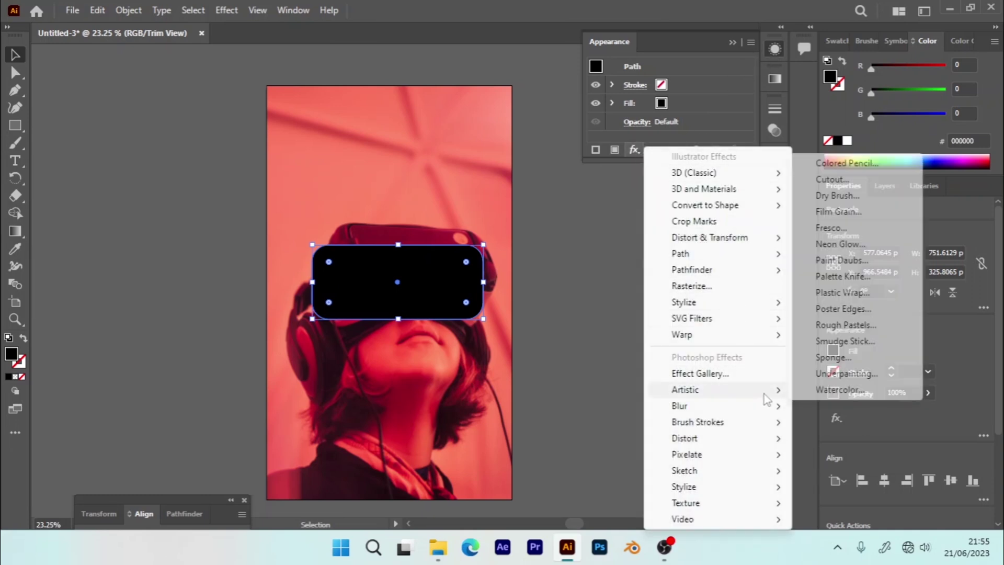
left_click(828, 213)
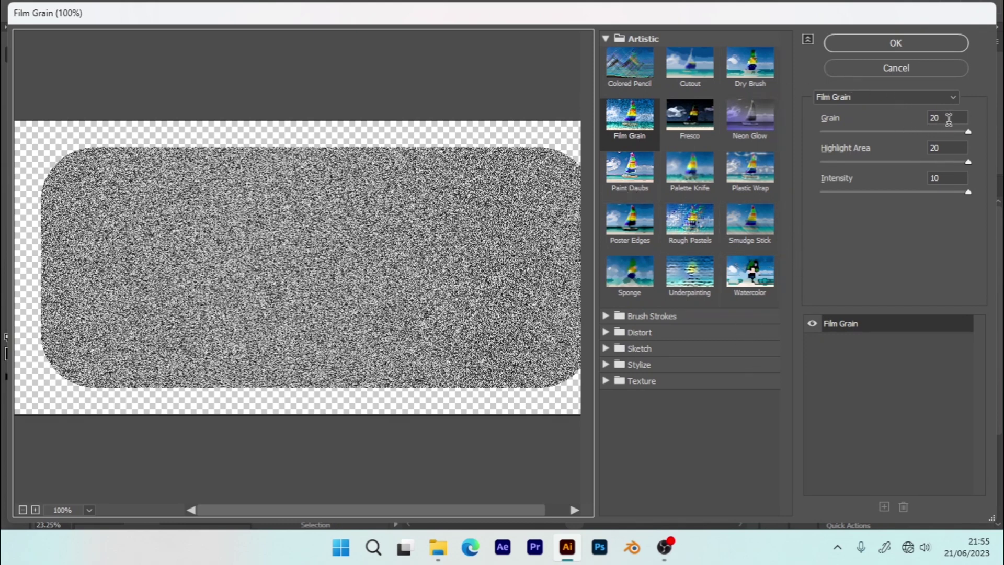
left_click_drag(949, 118, 916, 132)
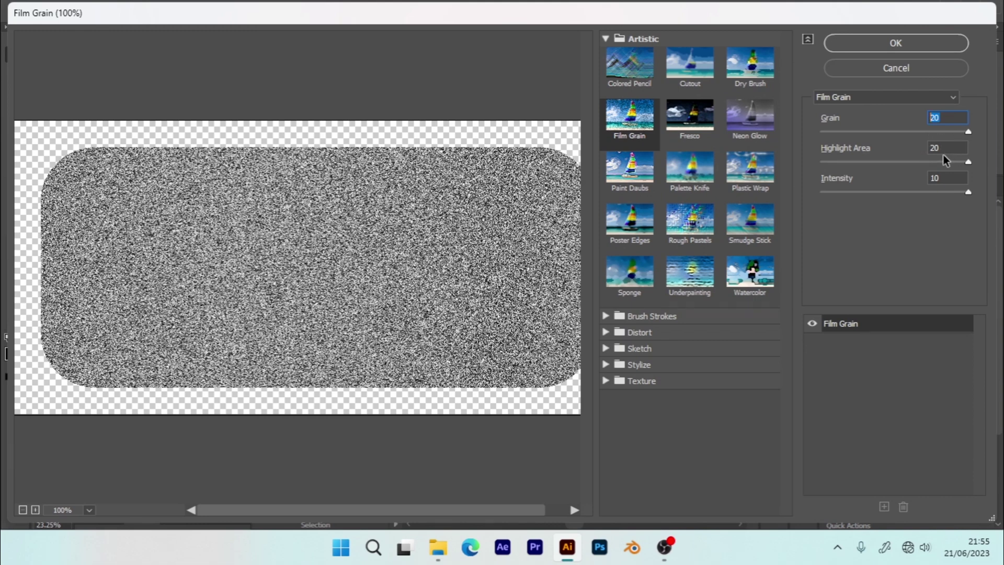
double_click(947, 148)
left_click(952, 177)
left_click(910, 46)
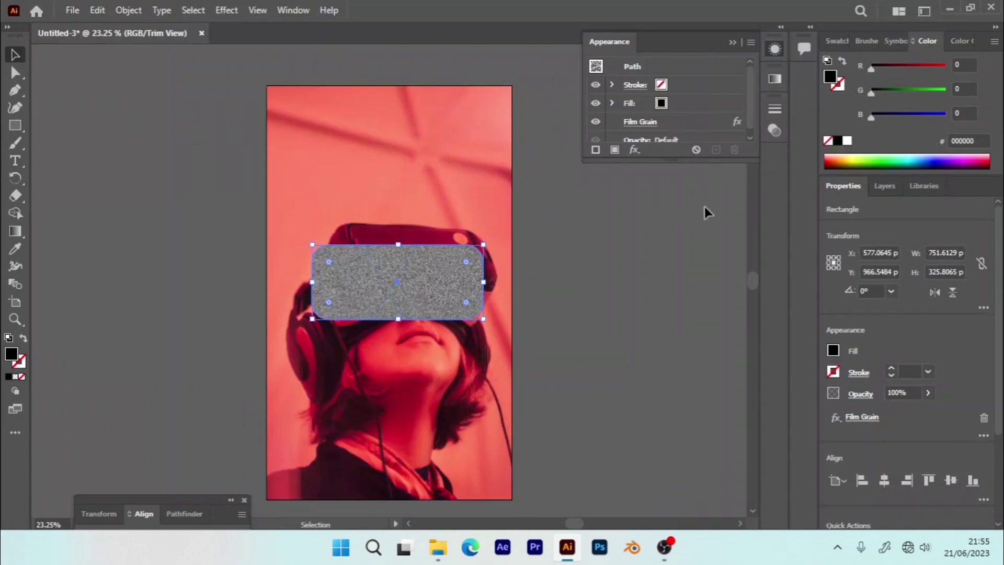
- Set the grain rectangle's blending mode to Overlay
left_click(736, 42)
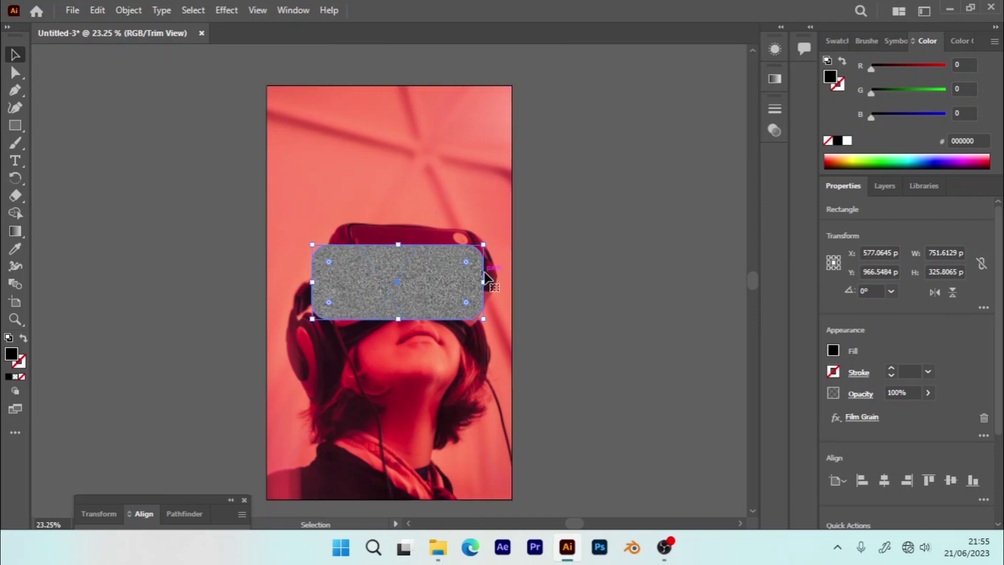
left_click(775, 128)
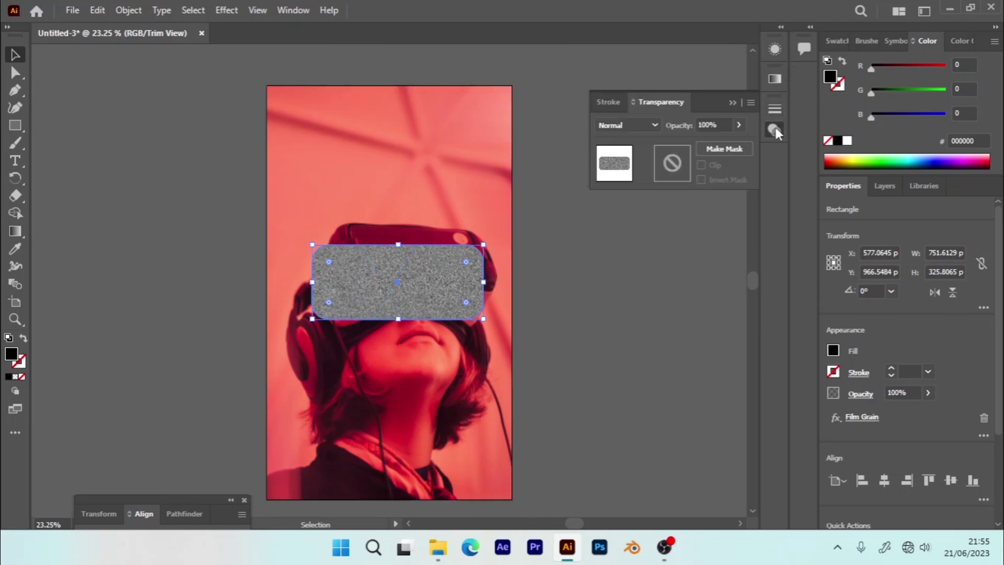
left_click(636, 124)
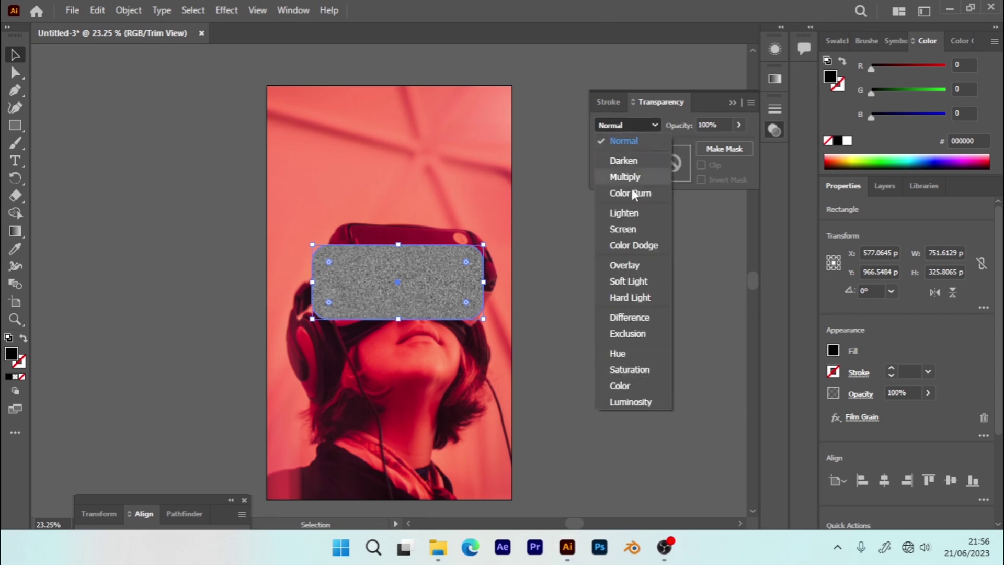
left_click(626, 265)
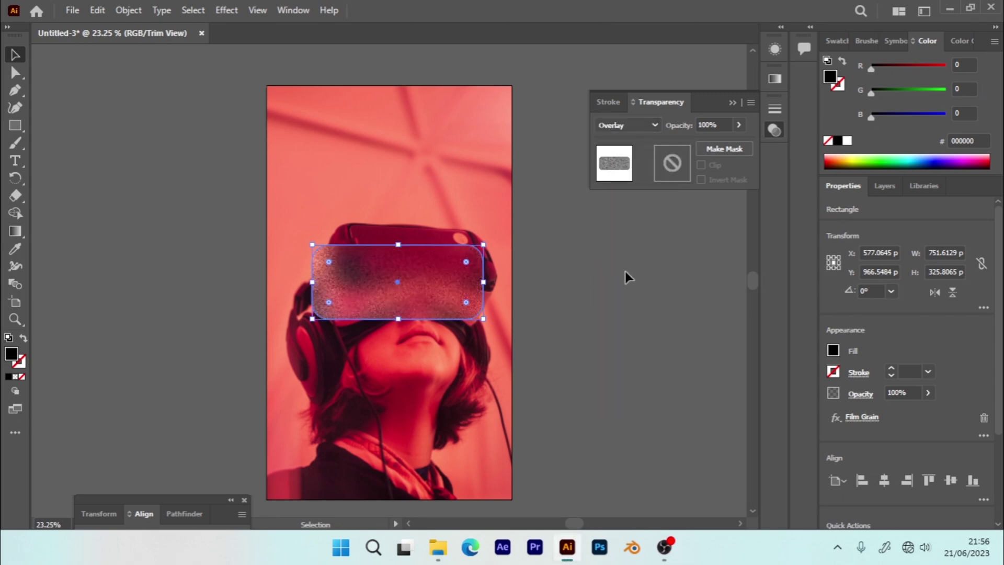
- Set the grain rectangle's opacity to 50%, then lower it to 45%
left_click(720, 126)
left_click_drag(720, 125, 680, 134)
type("50")
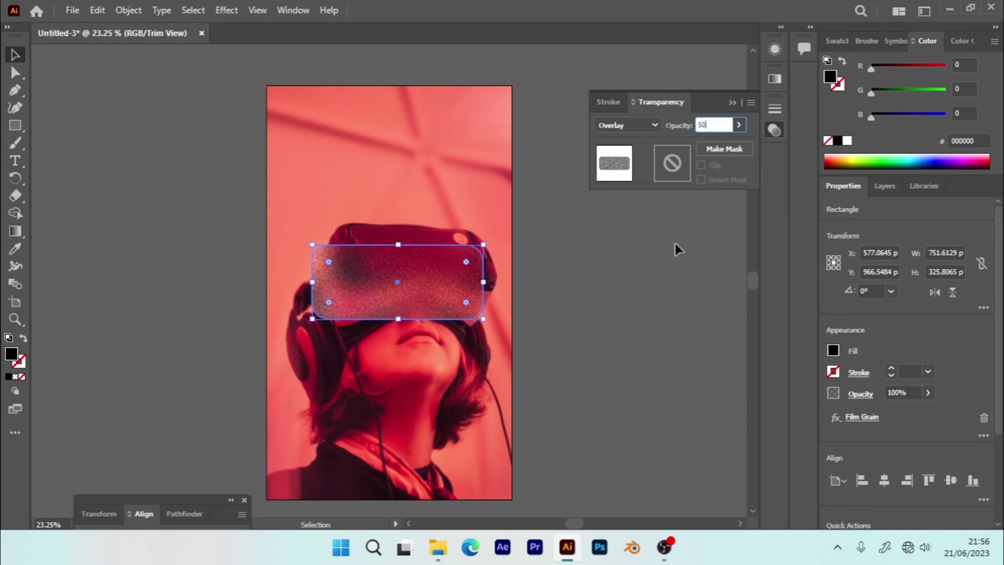
left_click(675, 244)
left_click(459, 286)
left_click_drag(715, 126, 690, 122)
type("5")
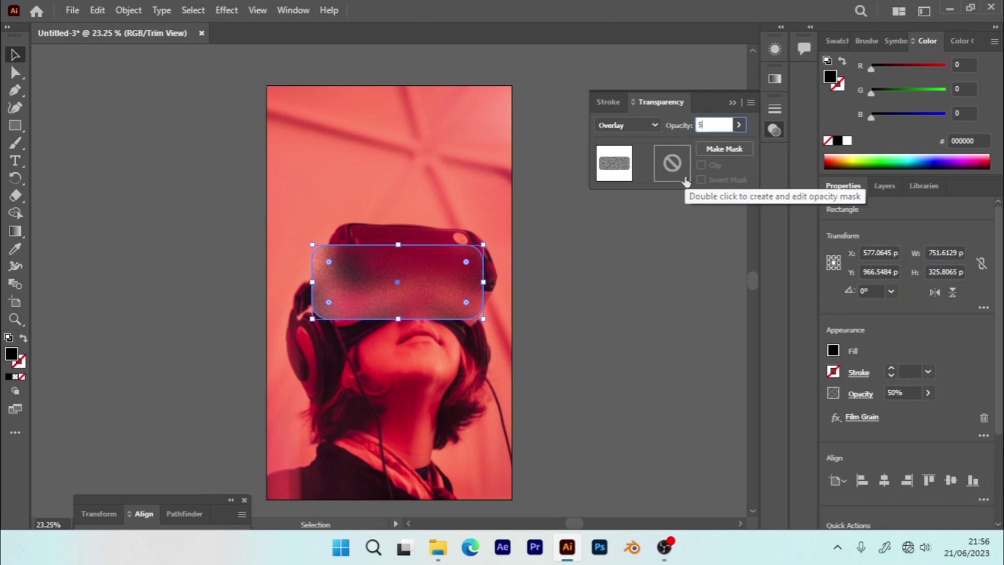
key("BackSpace")
type("45")
key("Return")
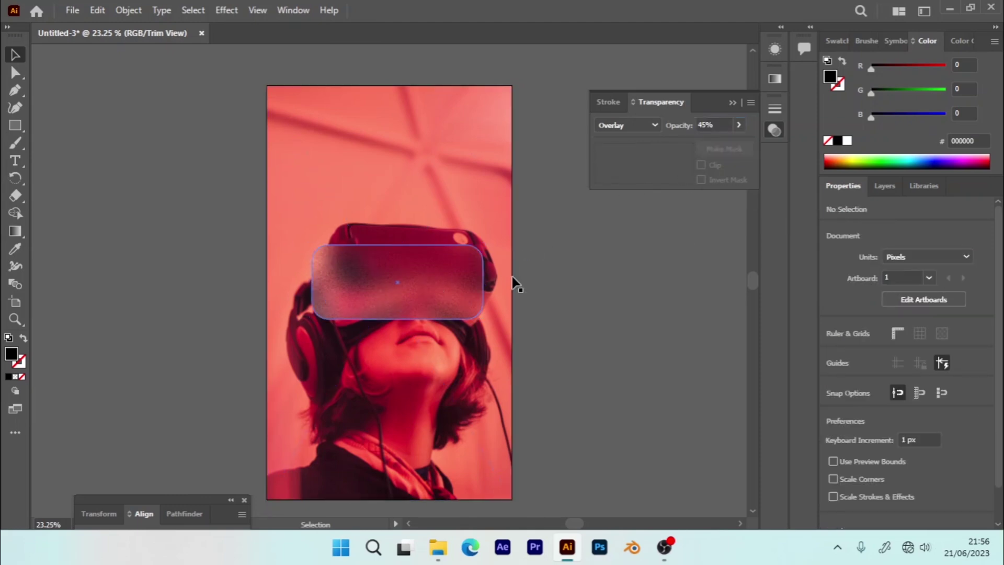
- Try 30% opacity on the frosted card, then raise it back to 45%
left_click(459, 296)
left_click(705, 126)
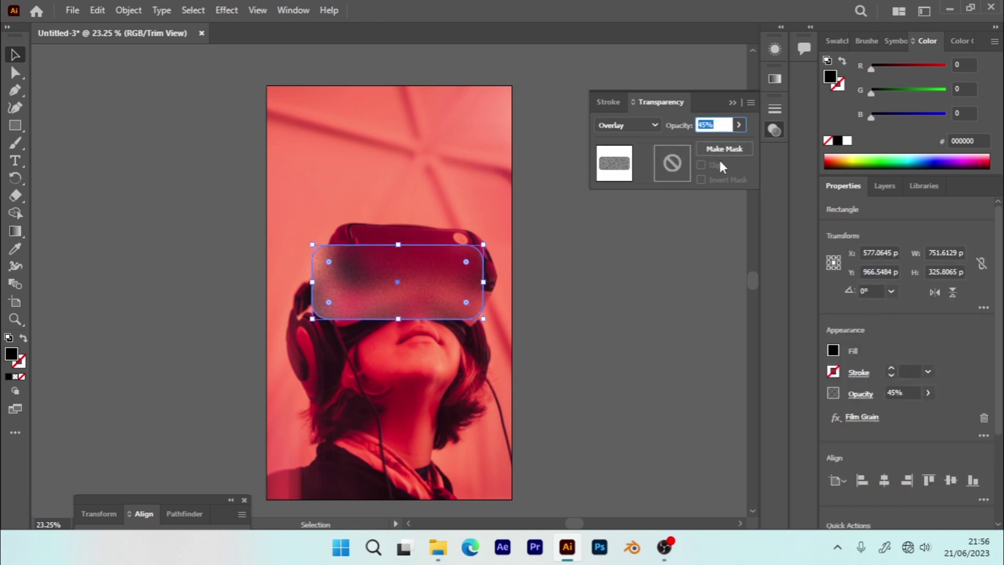
type("30")
left_click(686, 221)
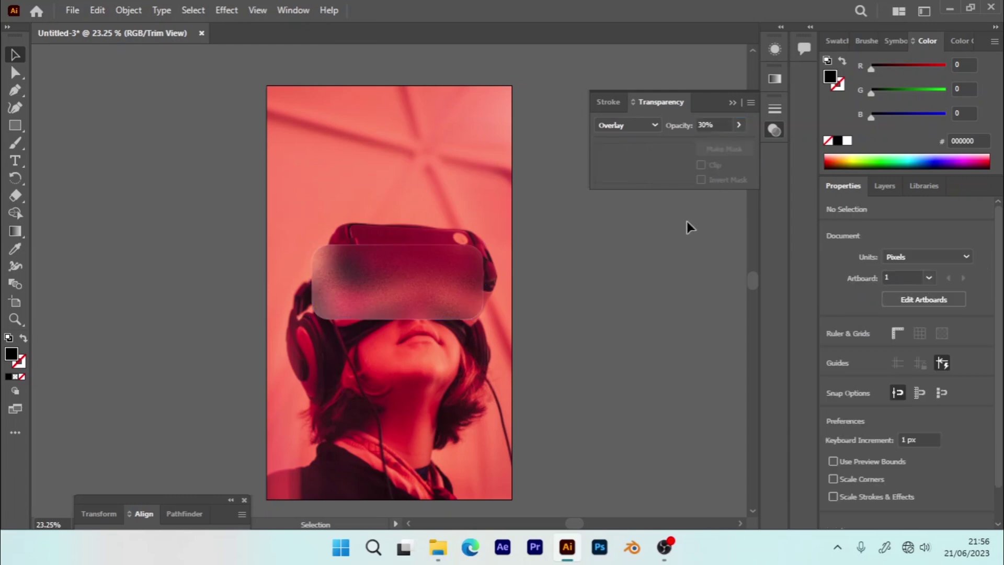
left_click(446, 297)
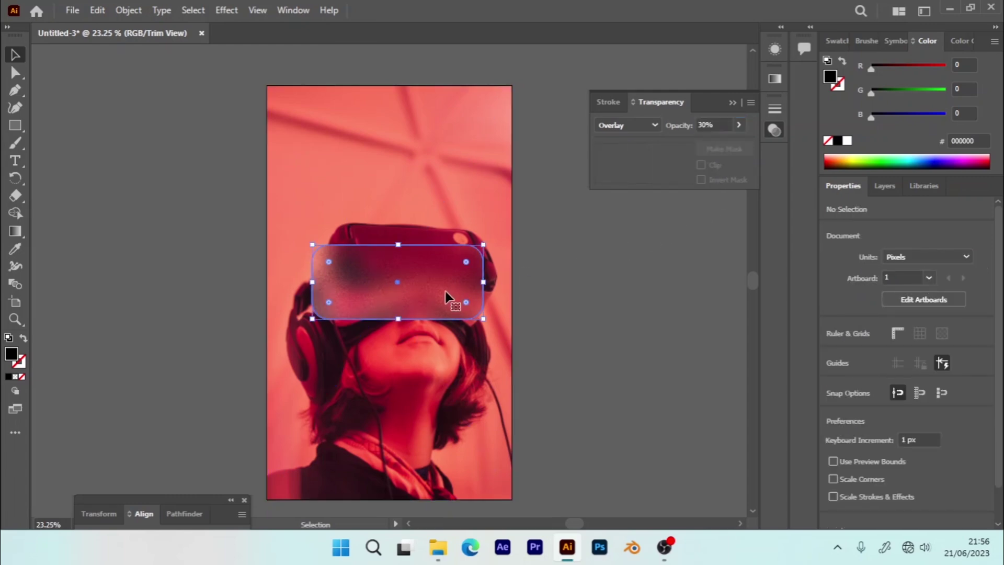
left_click(738, 125)
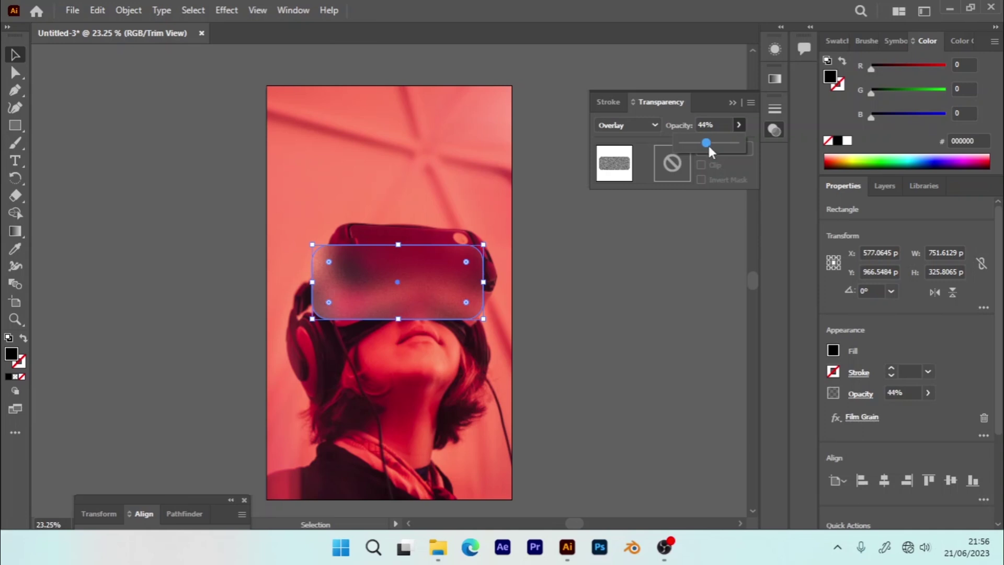
left_click_drag(707, 140, 707, 140)
left_click(659, 248)
left_click(667, 245)
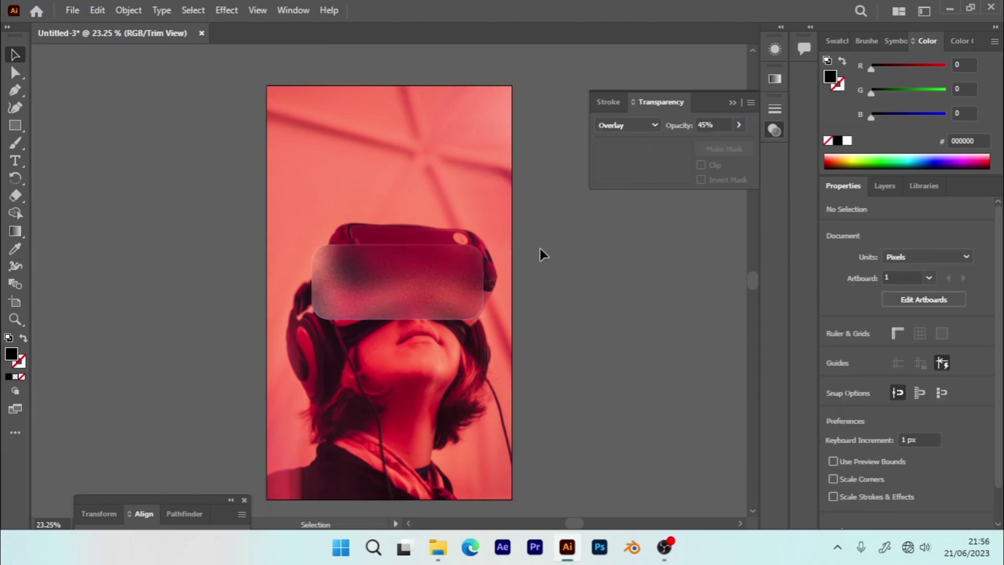
- Collapse the Transparency panel and deselect the frosted card
left_click(445, 290)
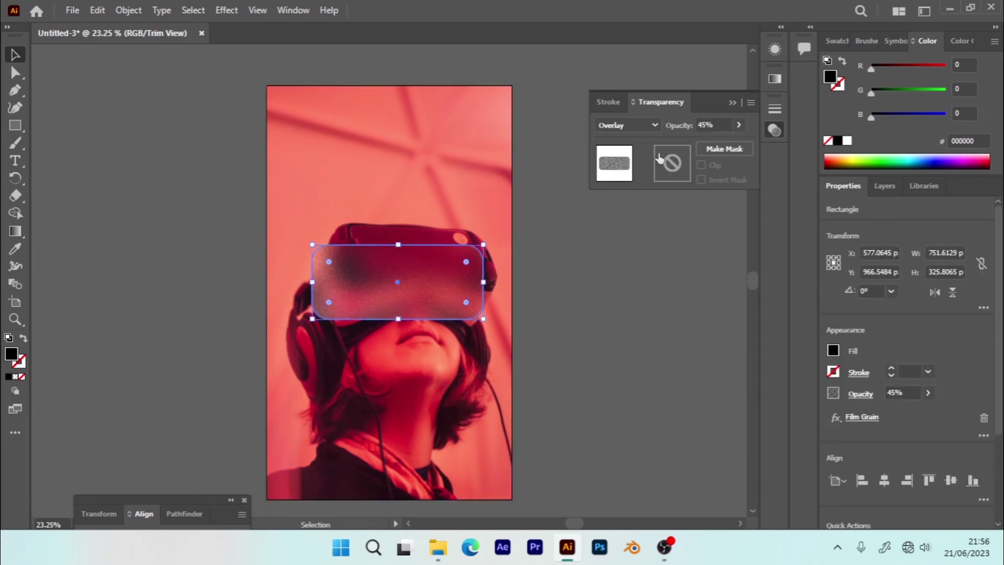
left_click(733, 103)
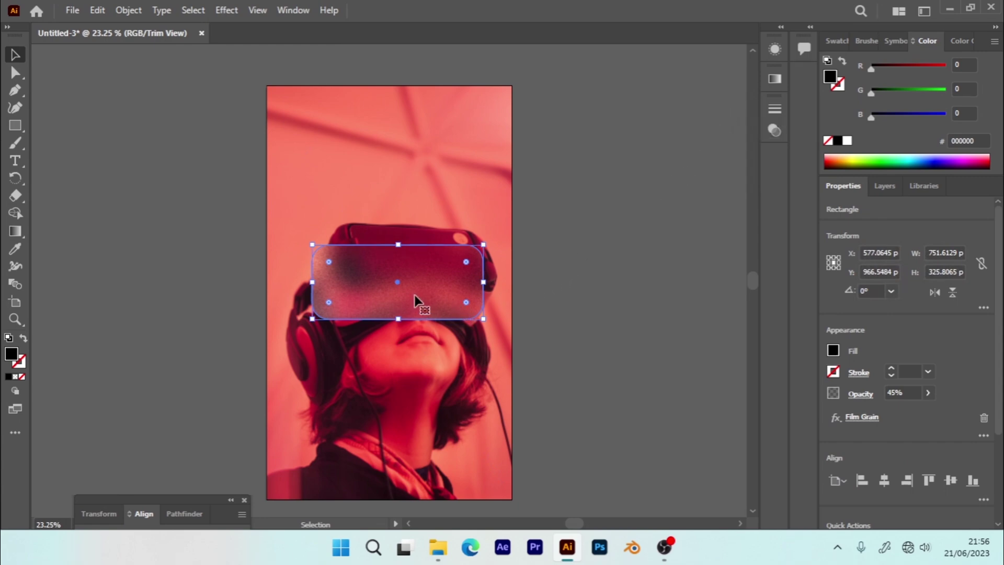
left_click(96, 157)
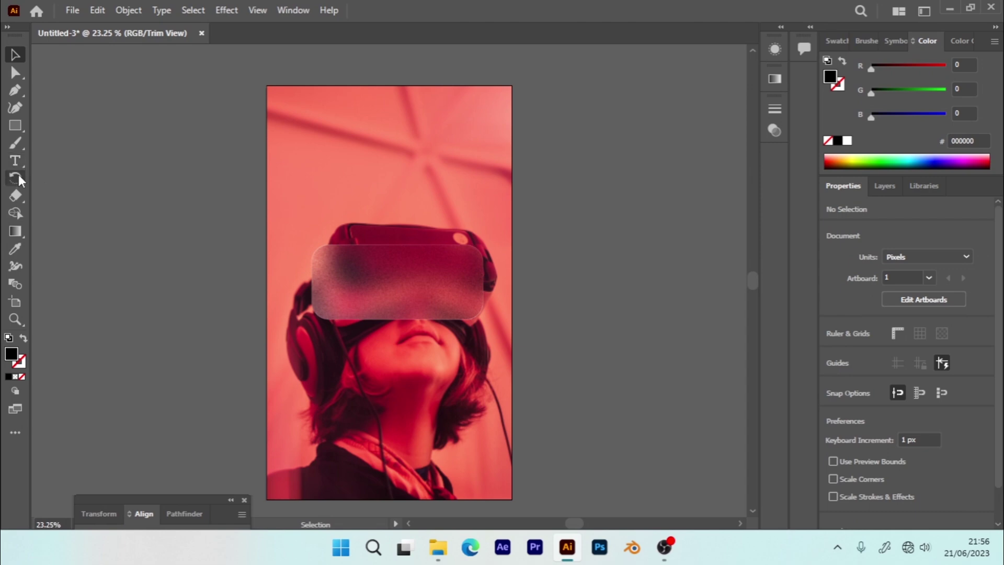
- Add a text object on the frosted card reading GLASS MORPHISIM
key("t")
left_click(362, 275)
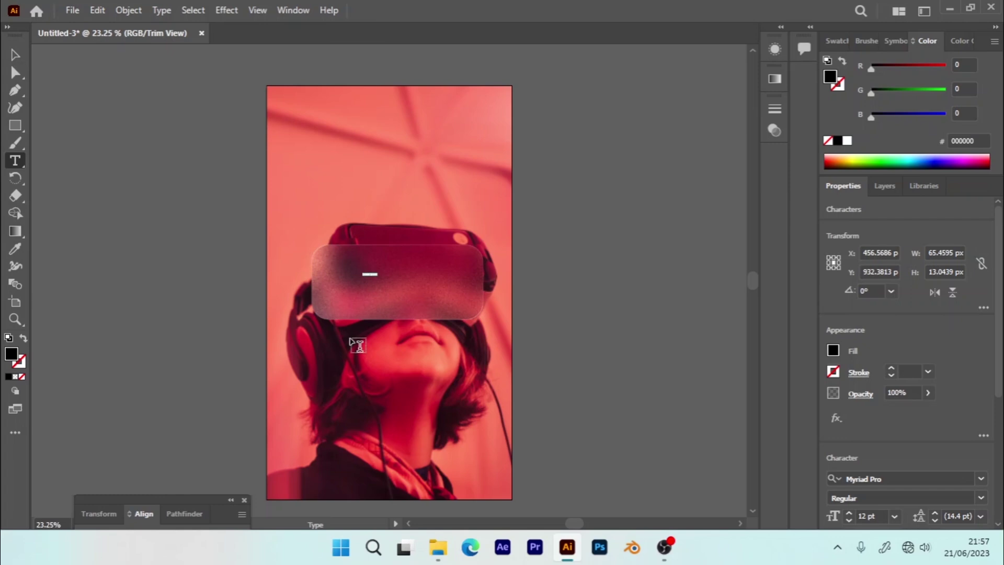
key("BackSpace")
type("H")
left_click(14, 54)
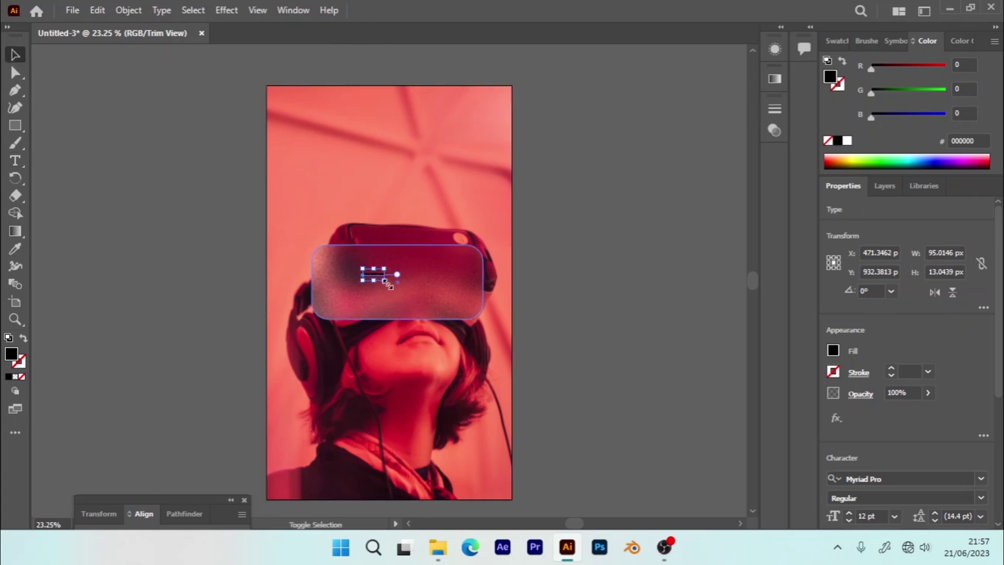
- Scale the title up to about 102.67 pt and position it across the card
left_click_drag(384, 281, 545, 367)
left_click_drag(460, 288, 405, 288)
left_click(832, 349)
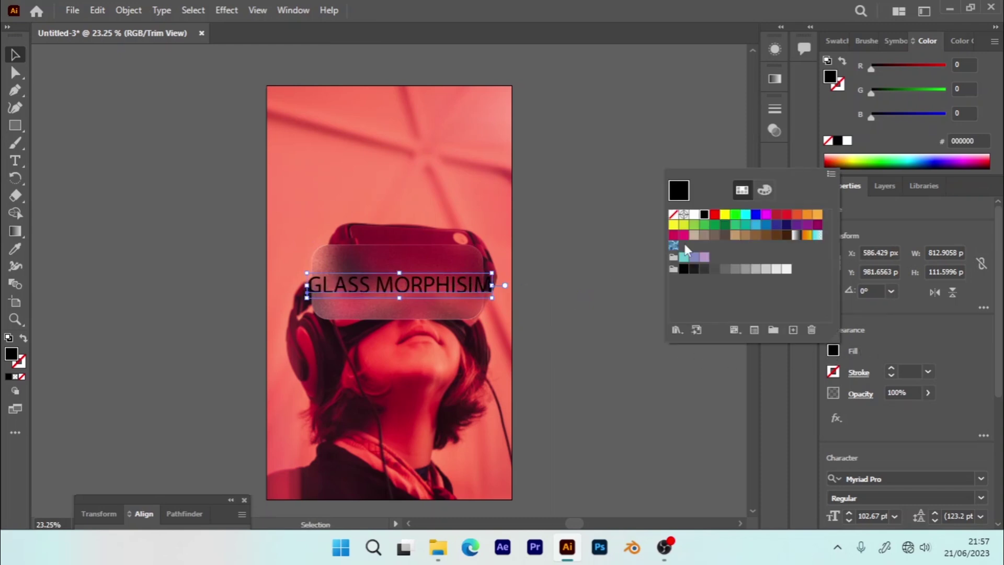
- Change the title's fill colour to white
left_click(694, 214)
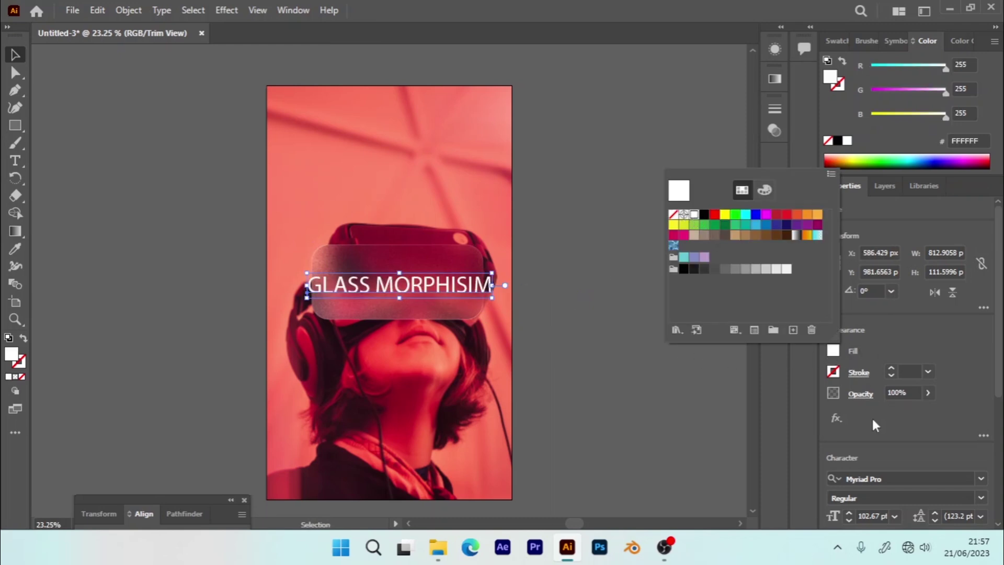
left_click(998, 405)
scroll(998, 401, "down", 3)
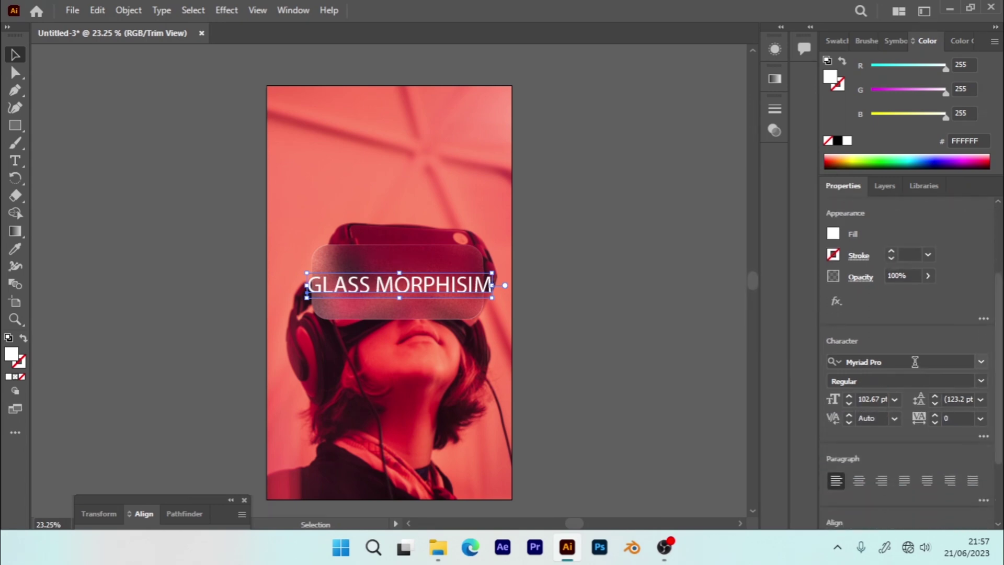
- Set the title to Montserrat Black at 72 pt and move it inside the frosted card
left_click(913, 362)
type("MO")
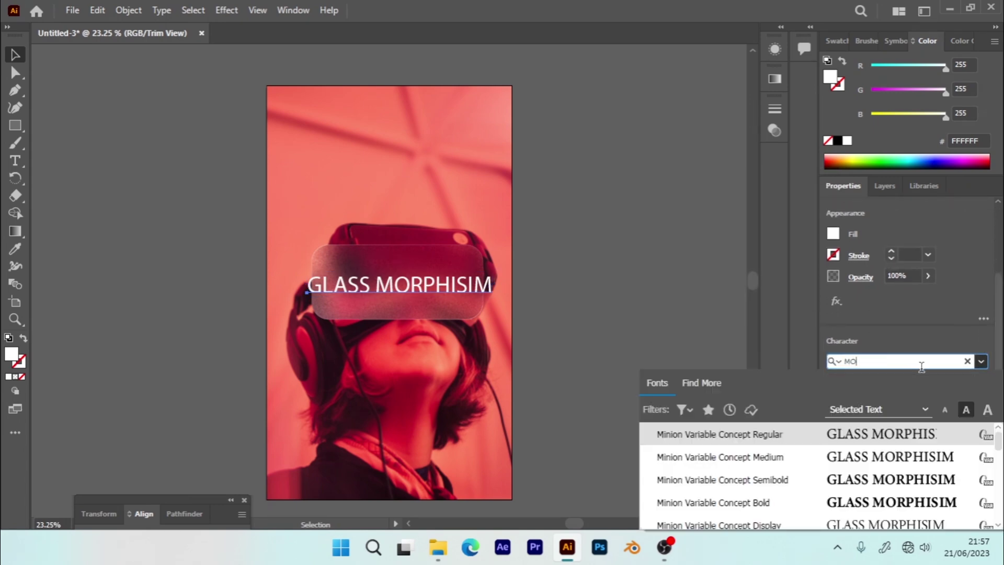
type("N")
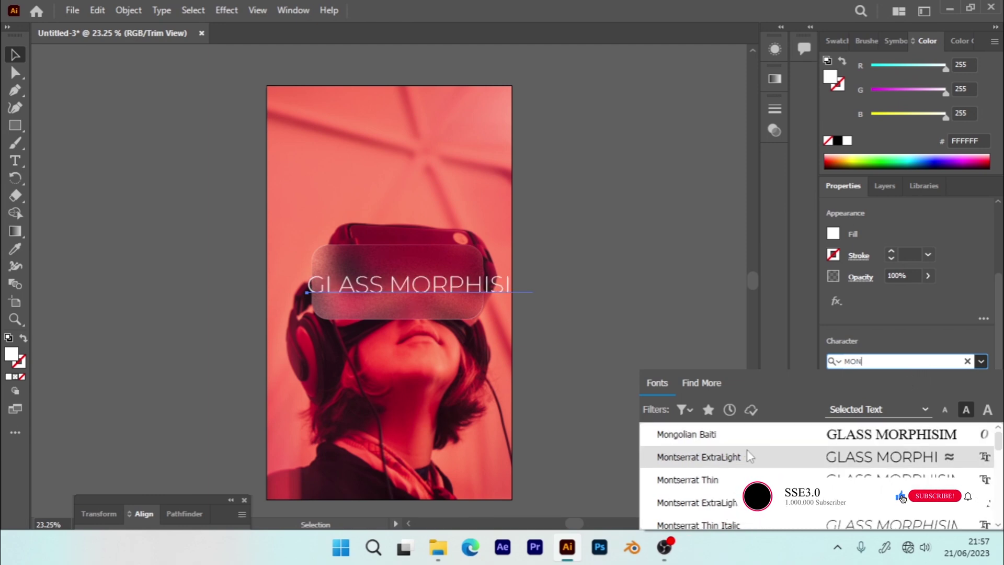
left_click(736, 480)
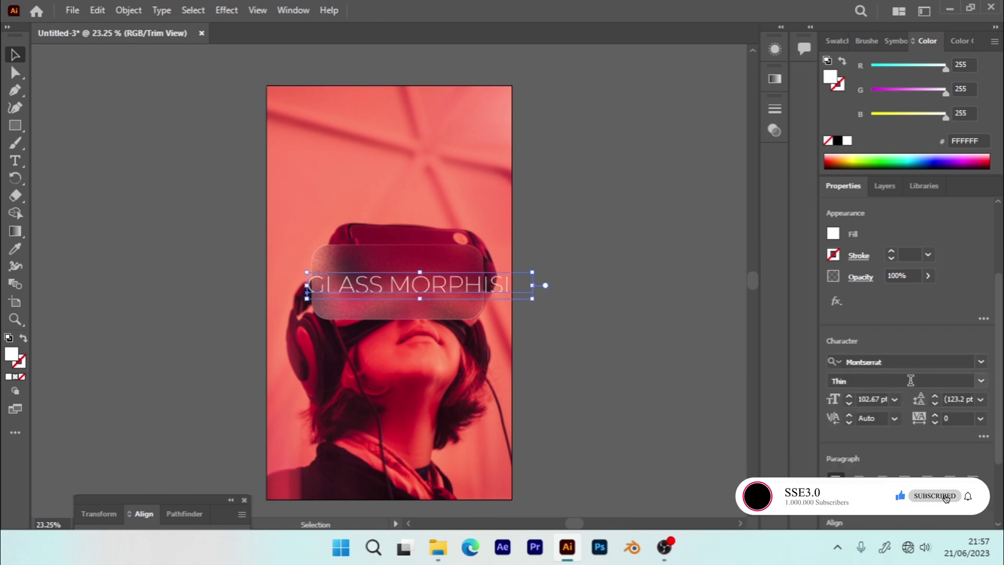
left_click(980, 381)
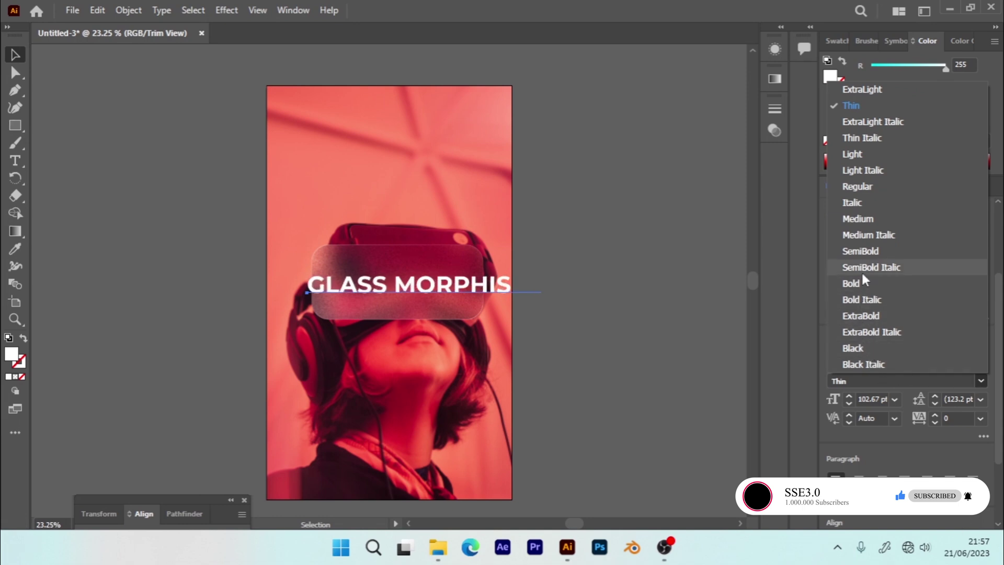
left_click(859, 347)
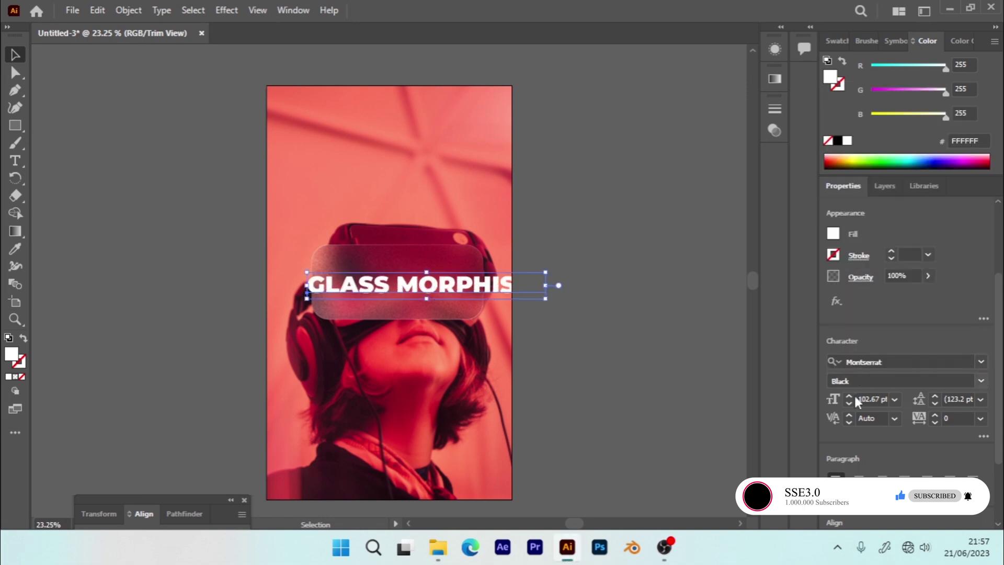
left_click(893, 398)
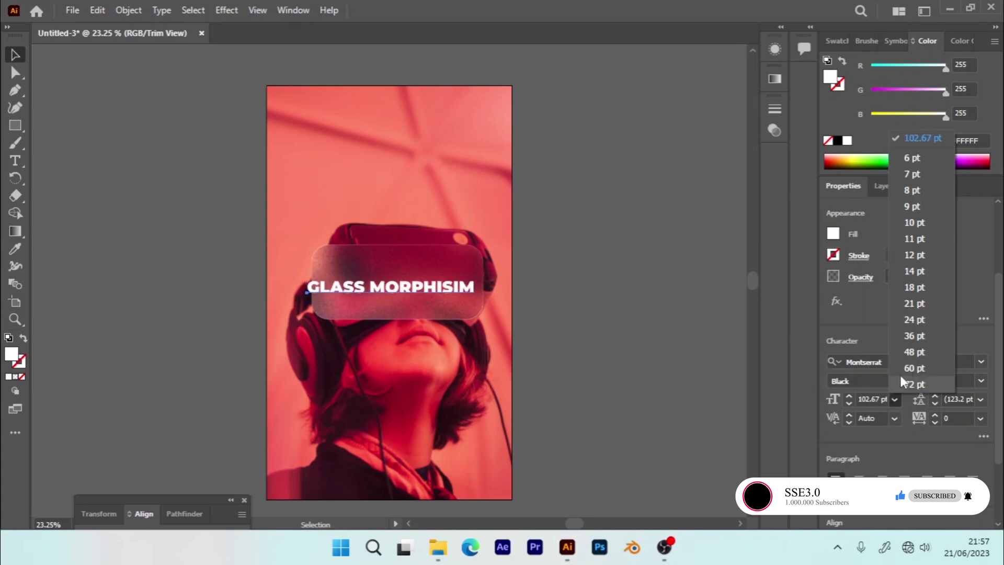
left_click(913, 384)
left_click_drag(412, 289, 421, 283)
left_click(559, 277)
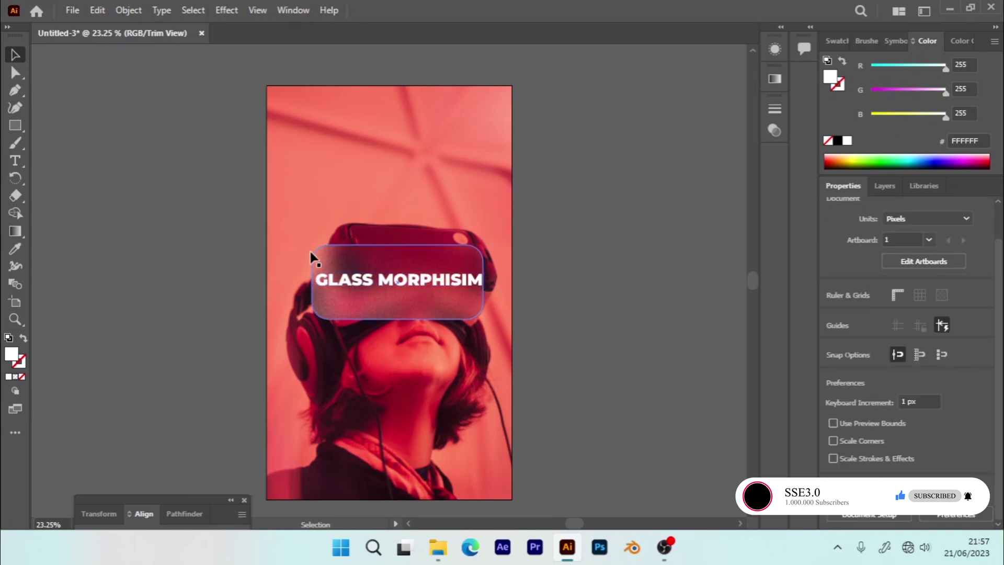
- Select the frosted card and title together and align them to the horizontal centre
left_click(348, 163)
key("a")
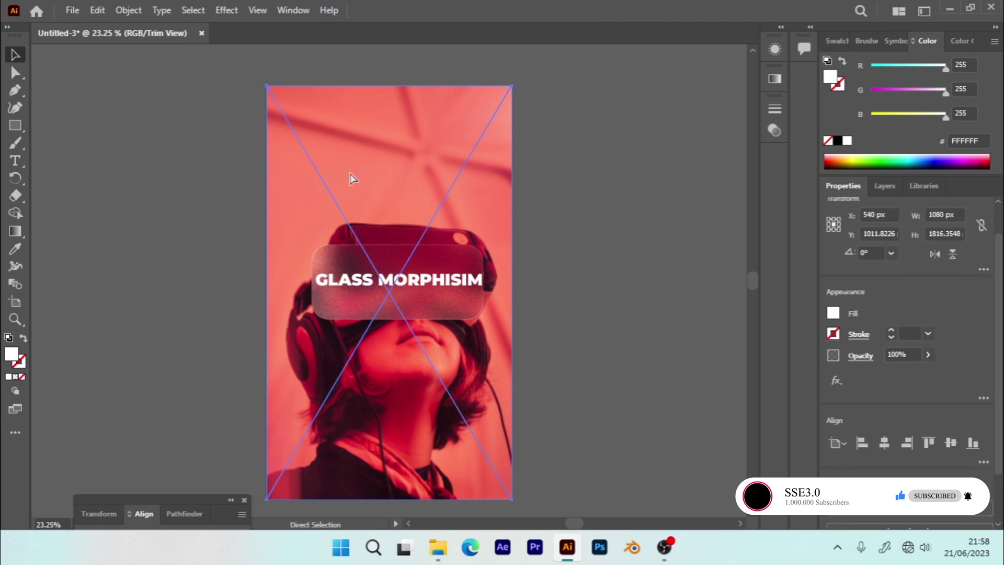
key("ctrl+shift+a")
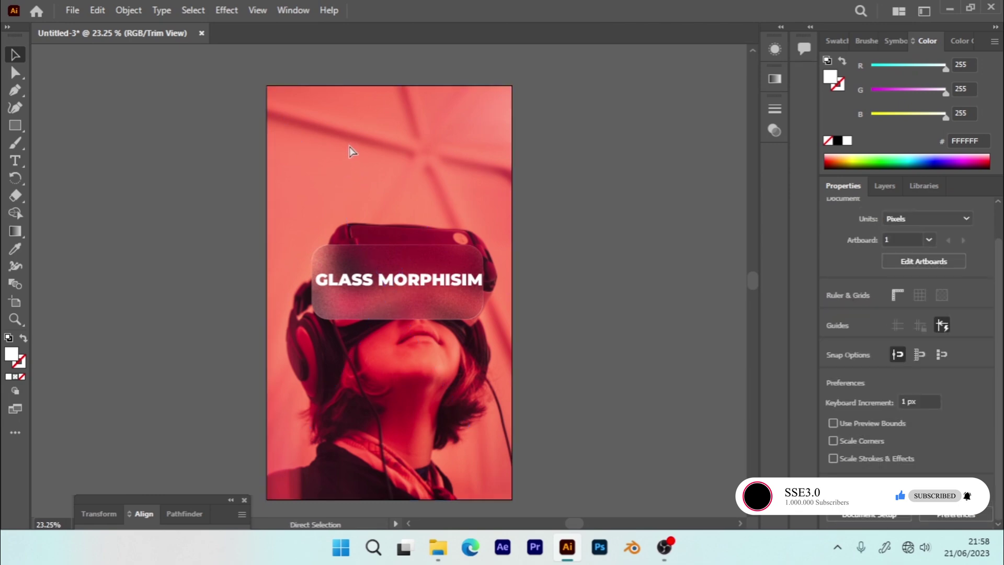
key("v")
left_click_drag(287, 240, 503, 353)
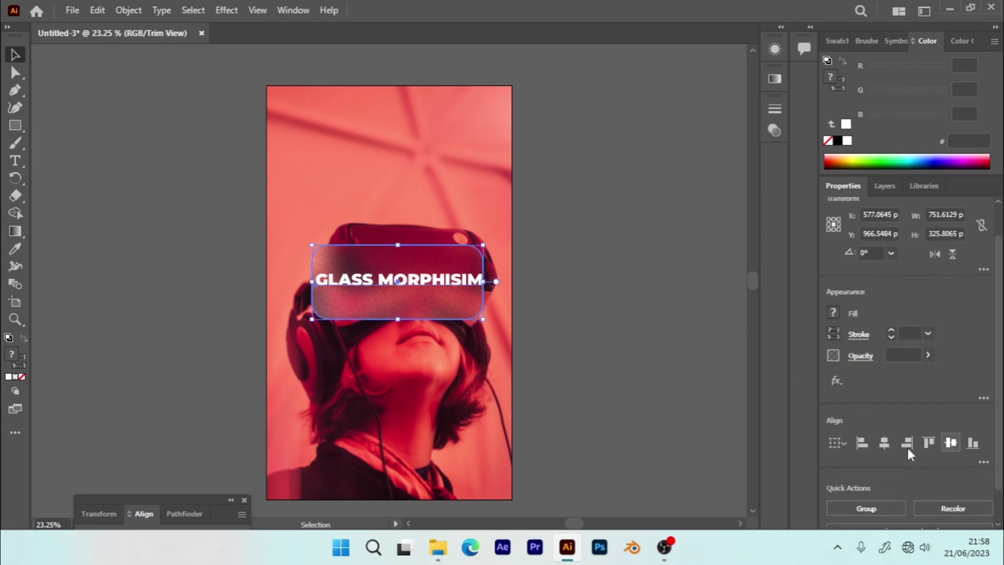
left_click(884, 443)
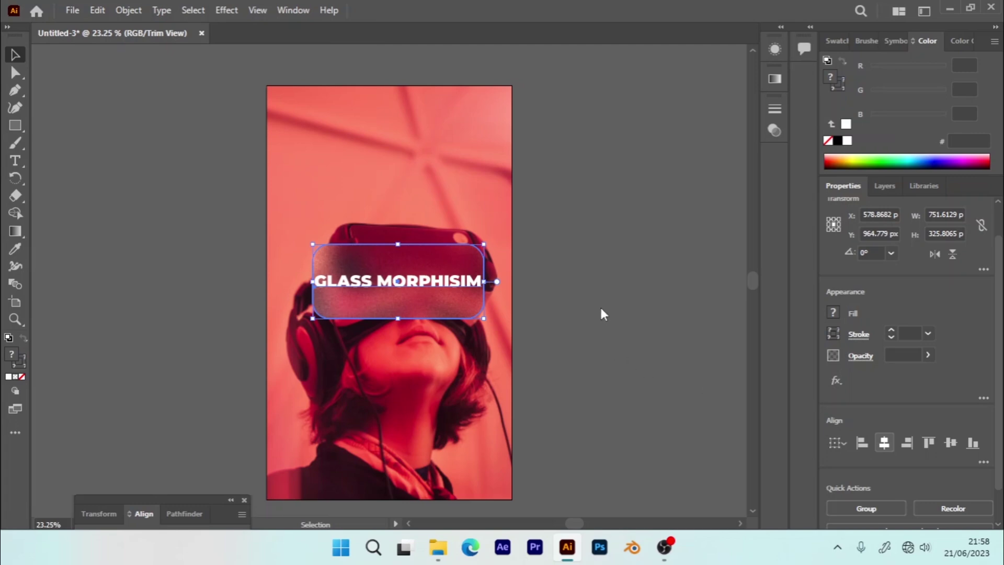
left_click(601, 269)
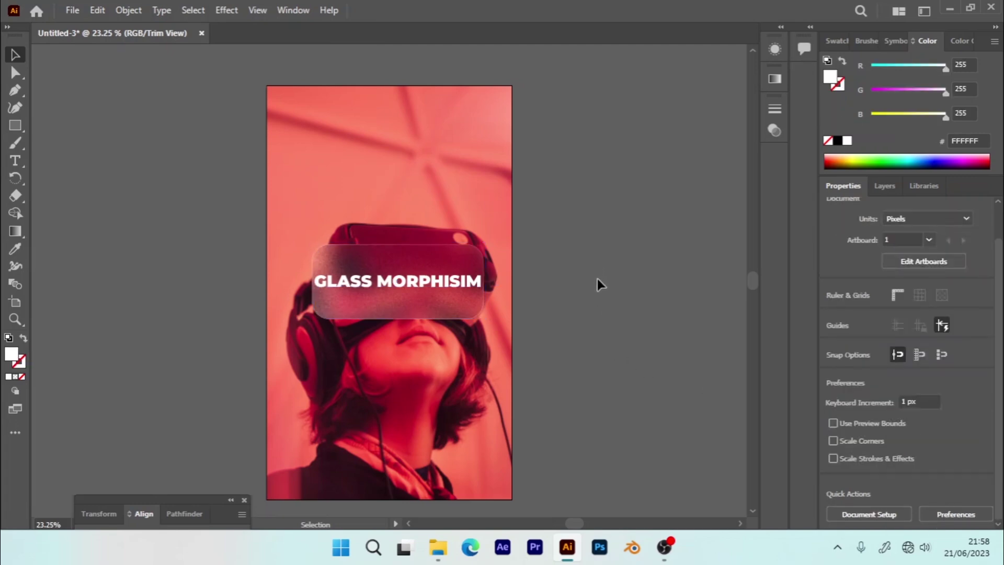